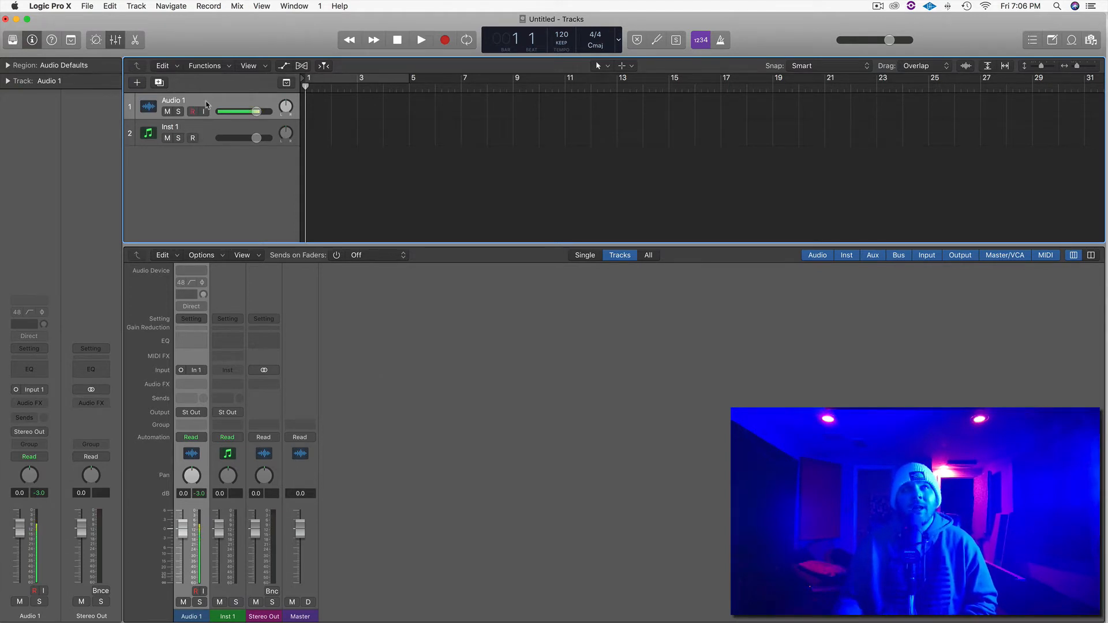
Compare the channel strips of the Inst 1 and Audio 1 tracks, ending with Audio 1 selected.
{"action": "left_click", "coordinate": [215, 135]}
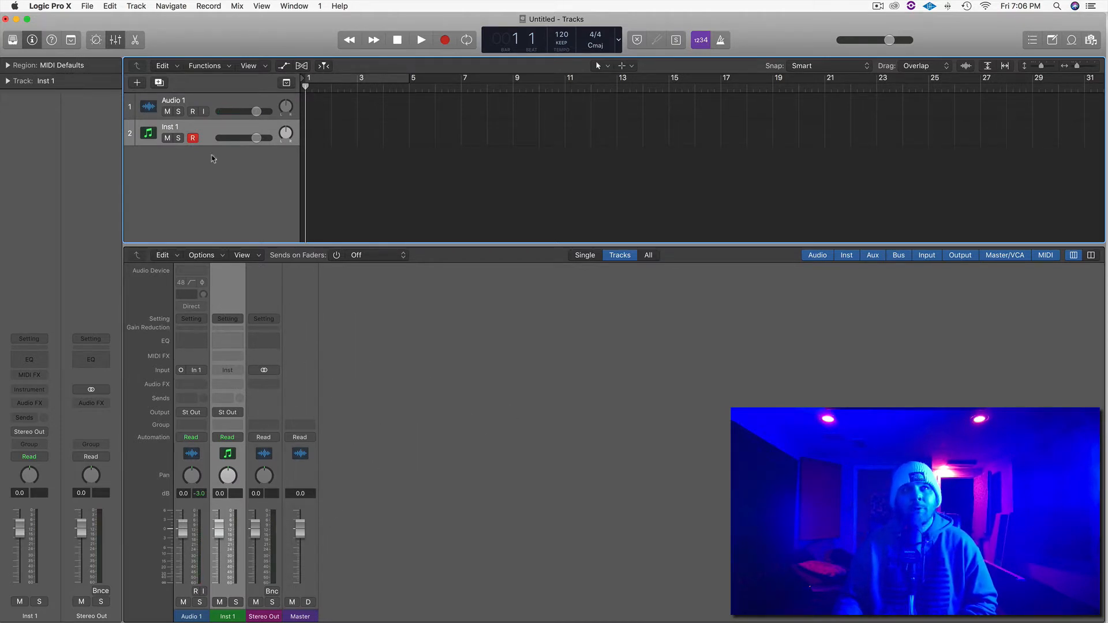
{"action": "key", "text": "ctrl+Up"}
{"action": "left_click", "coordinate": [314, 190]}
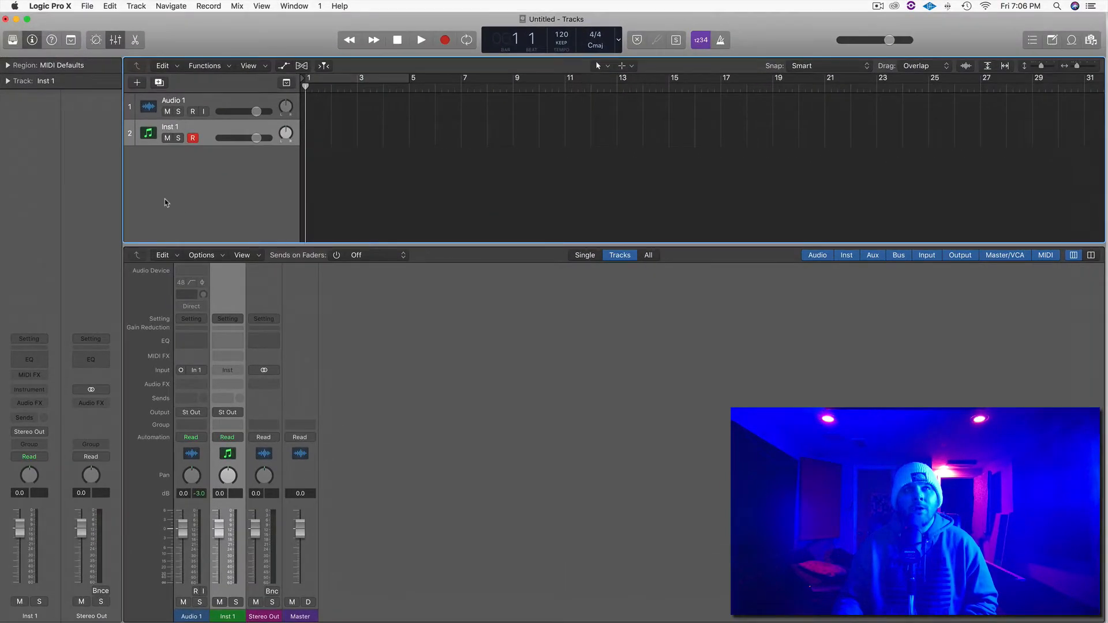
{"action": "left_click", "coordinate": [224, 102]}
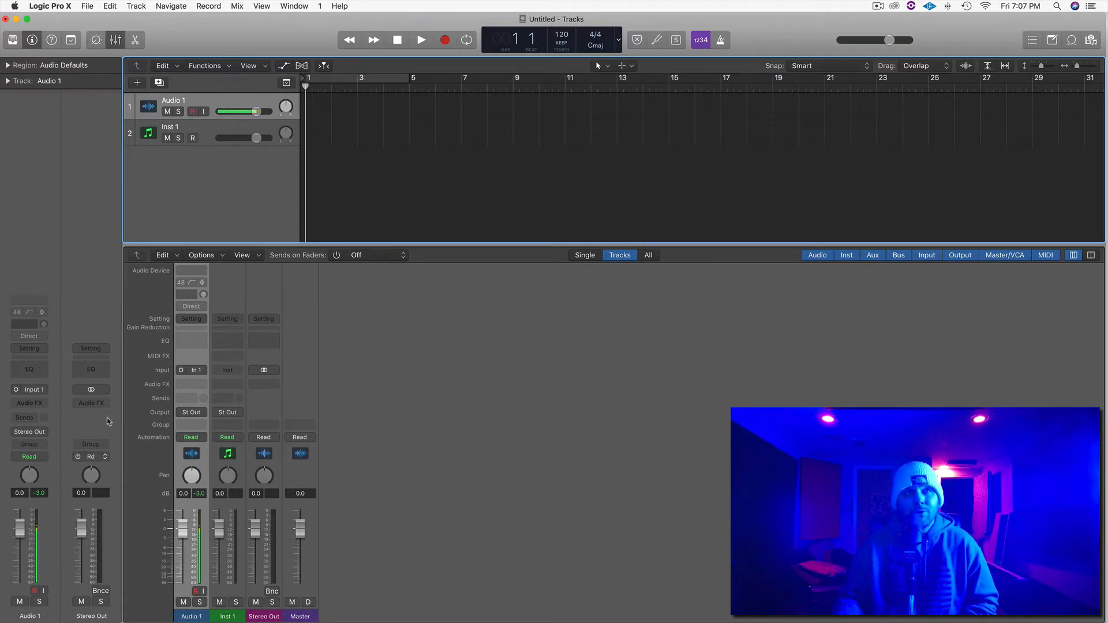
Route the output of the Audio 1 channel to Bus 1.
{"action": "left_click", "coordinate": [42, 433]}
{"action": "mouse_move", "coordinate": [53, 475]}
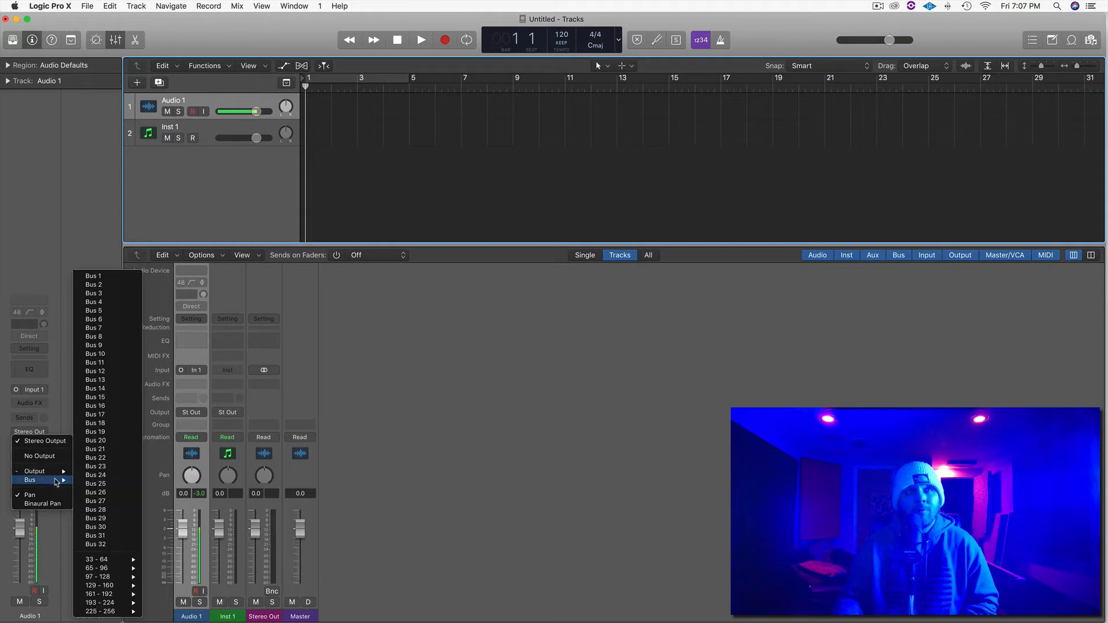
{"action": "left_click", "coordinate": [103, 277]}
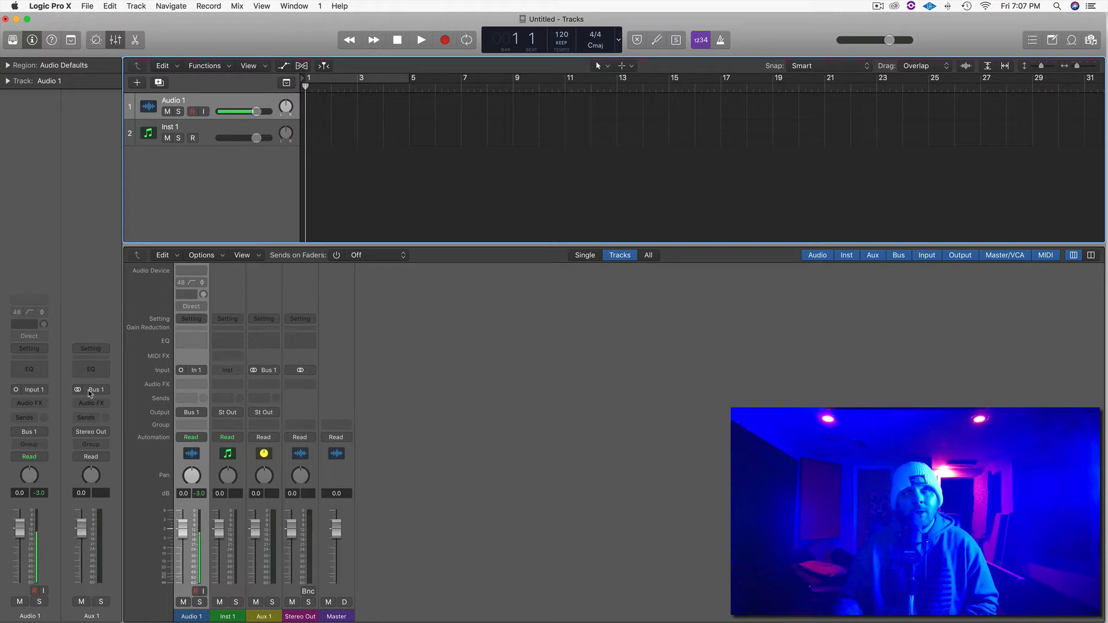
Return the output of the Audio 1 channel from Bus 1 to the stereo output.
{"action": "left_click", "coordinate": [36, 432]}
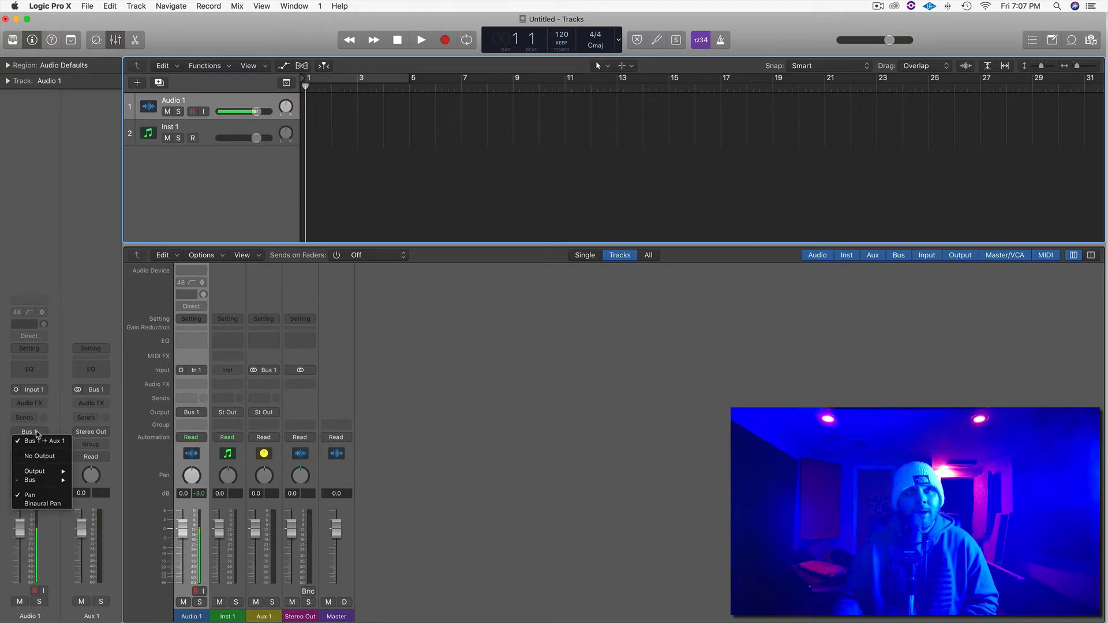
{"action": "mouse_move", "coordinate": [44, 473]}
{"action": "left_click", "coordinate": [106, 421]}
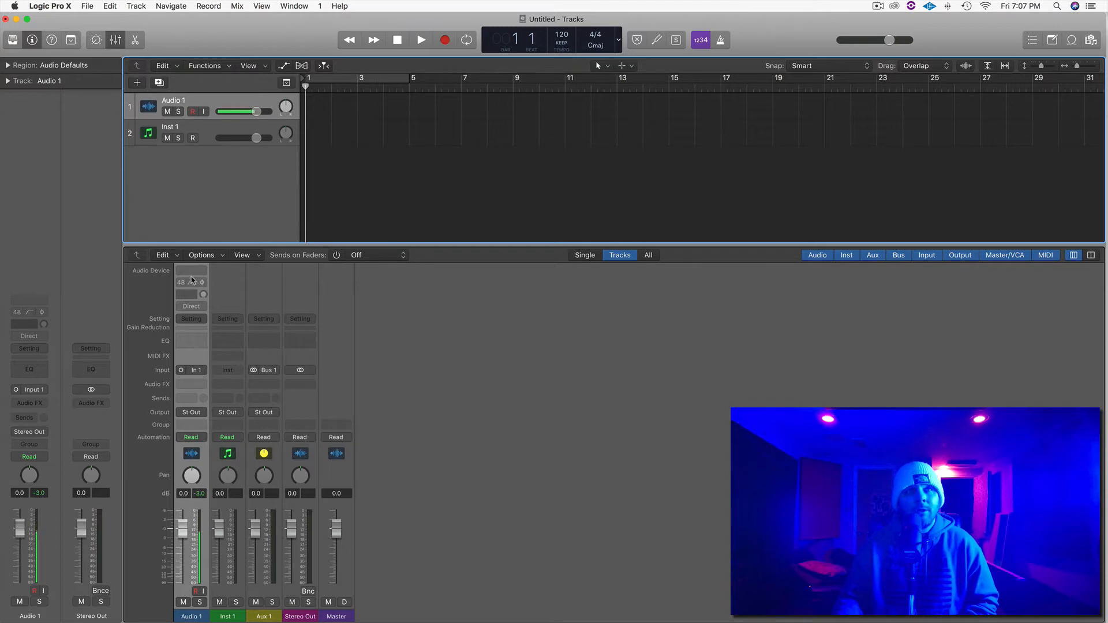
Examine the channel strip setting options of the Audio 1 channel in the mixer.
{"action": "key", "text": "ctrl+Up"}
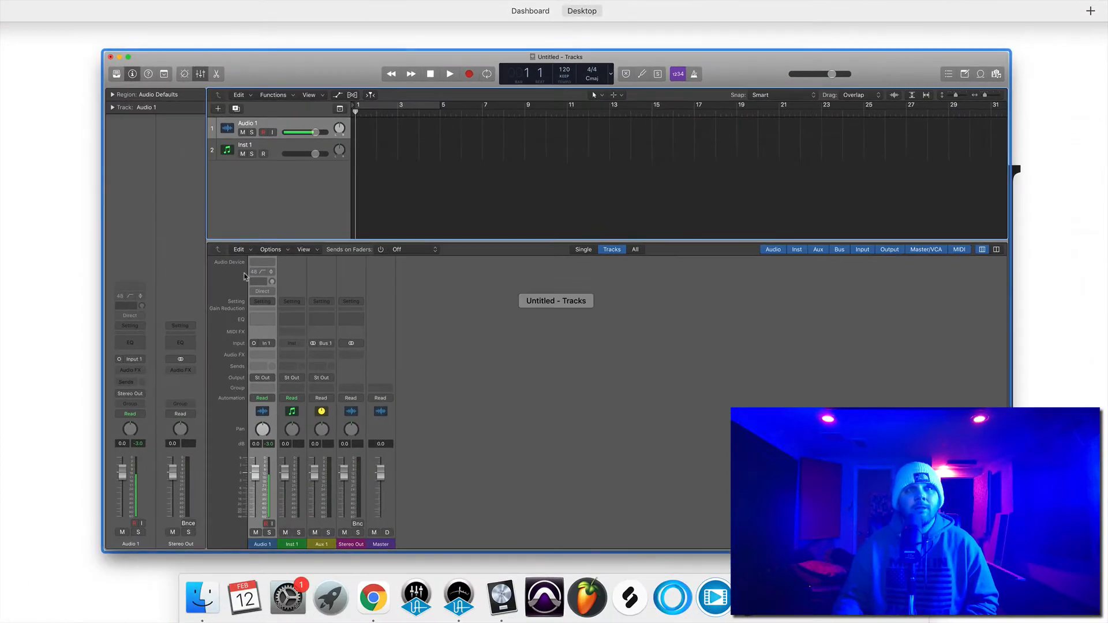
{"action": "key", "text": "ctrl+Up"}
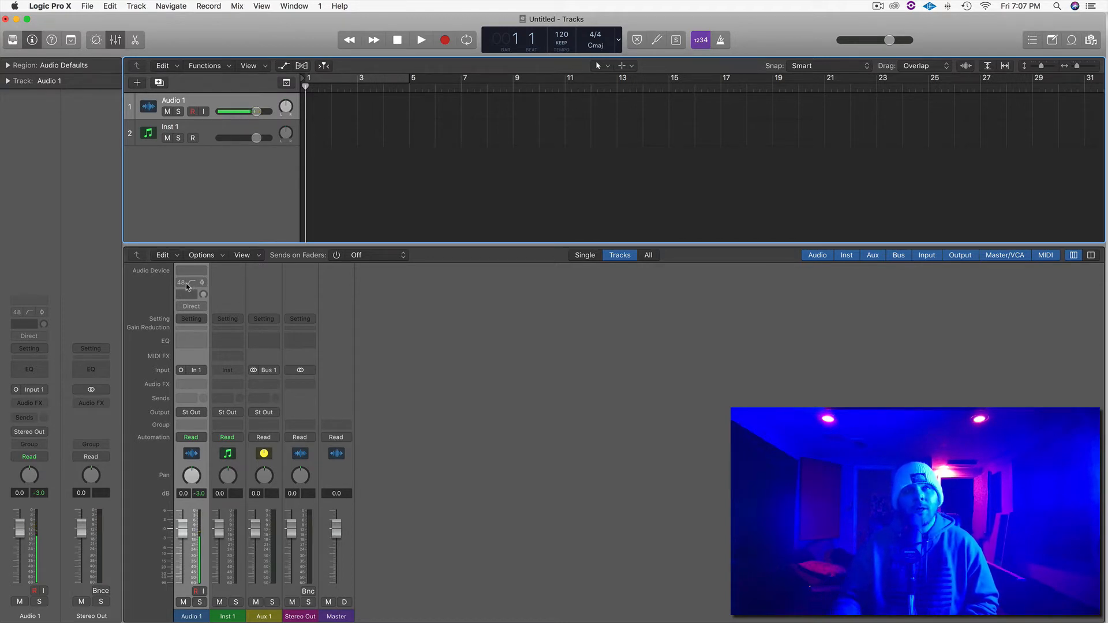
{"action": "left_click", "coordinate": [195, 320]}
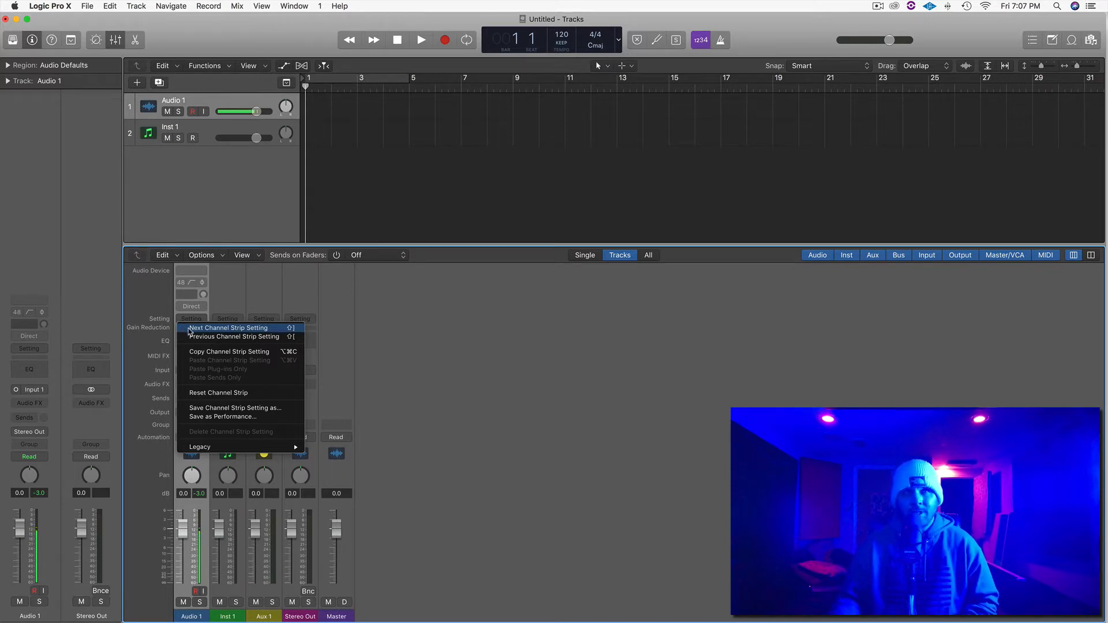
{"action": "left_click", "coordinate": [205, 354]}
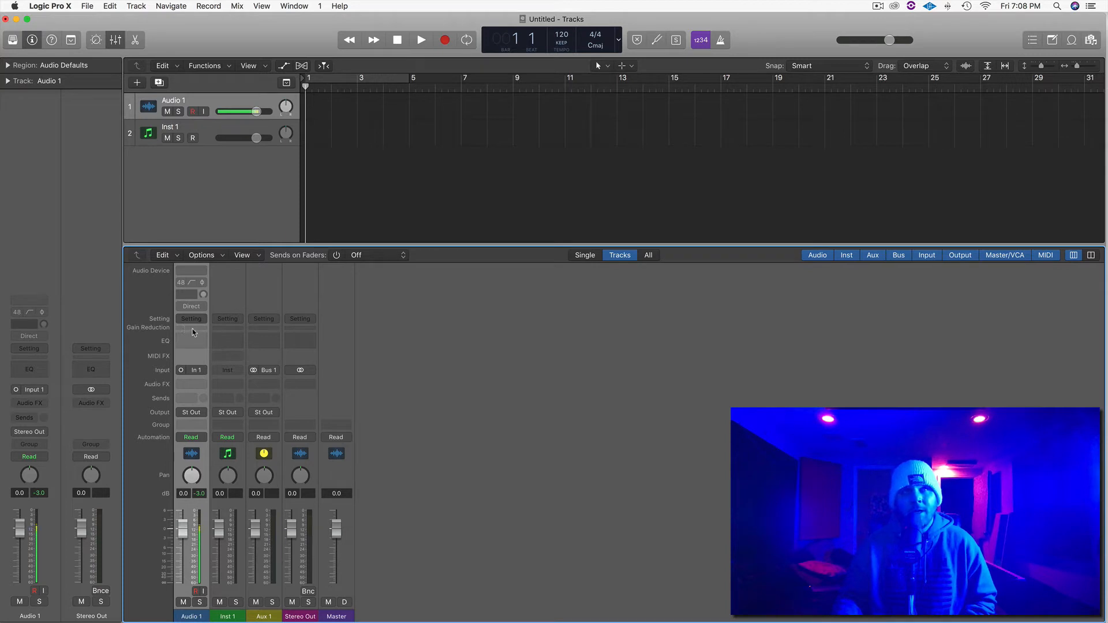
Add a Compressor to the Audio 1 channel strip and close its plug-in window.
{"action": "left_click", "coordinate": [193, 331]}
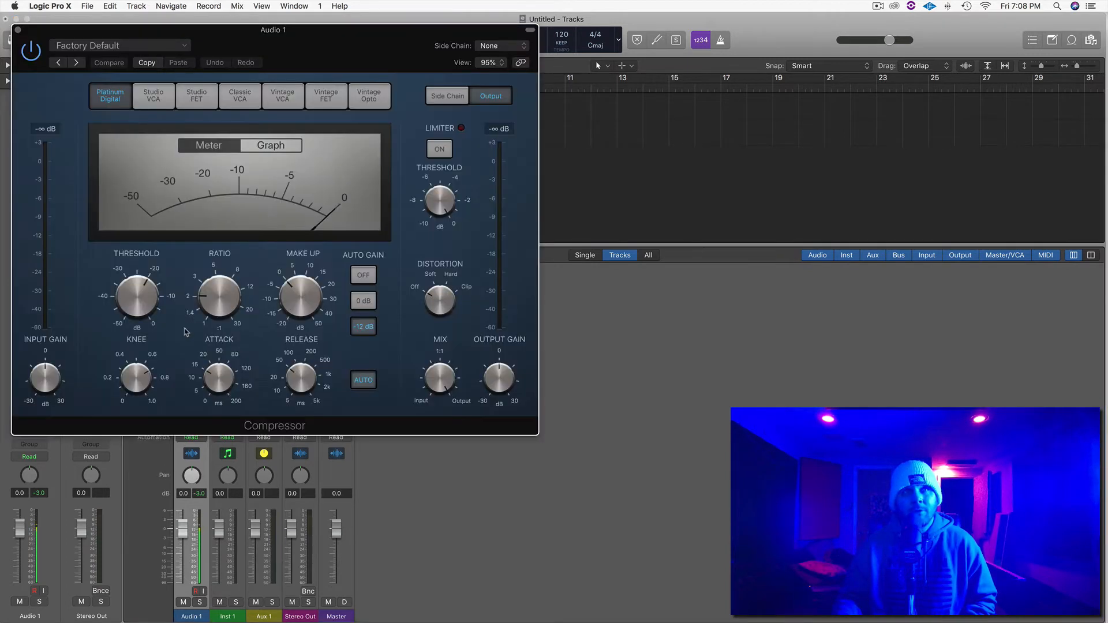
{"action": "left_click_drag", "start_coordinate": [295, 37], "coordinate": [547, 167]}
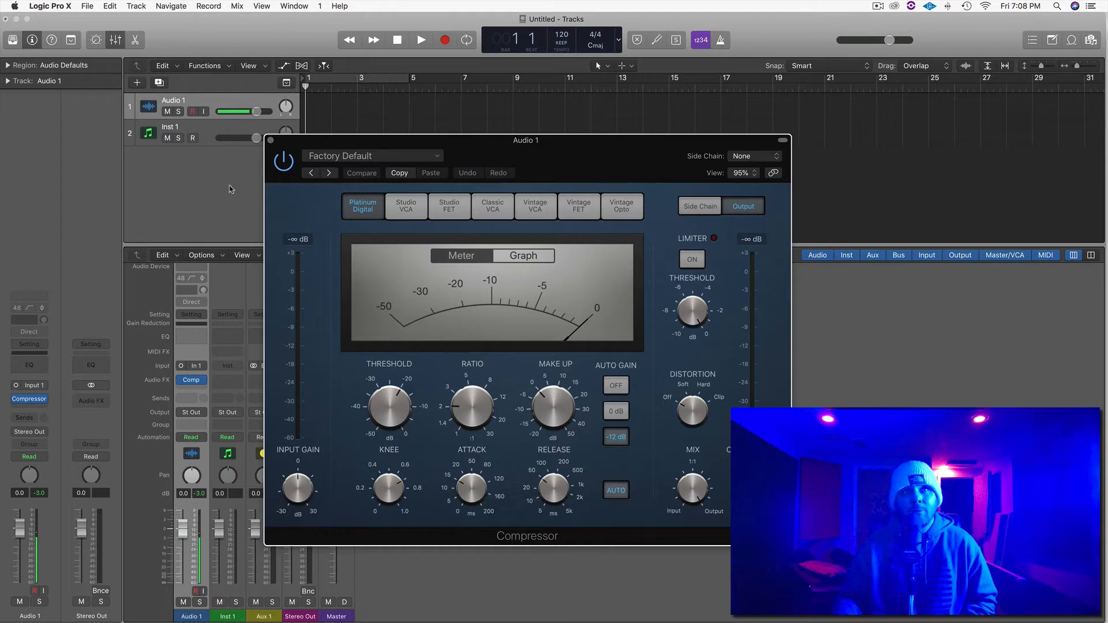
{"action": "left_click", "coordinate": [269, 140]}
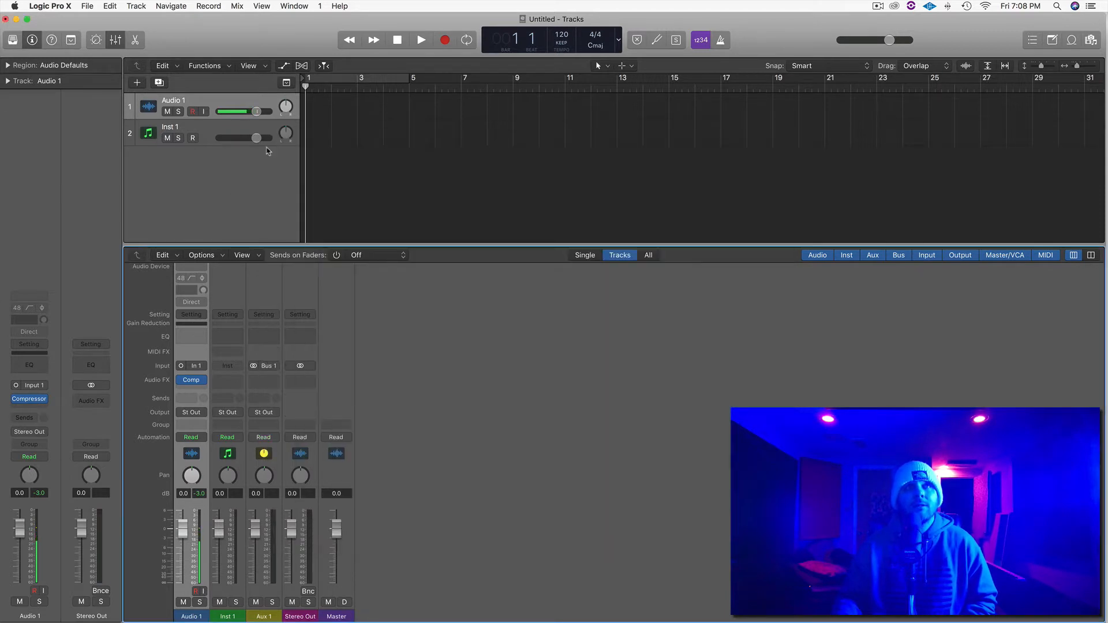
Add a Channel EQ to the Audio 1 channel strip and close its plug-in window.
{"action": "left_click", "coordinate": [182, 340]}
{"action": "left_click_drag", "start_coordinate": [329, 56], "coordinate": [586, 246]}
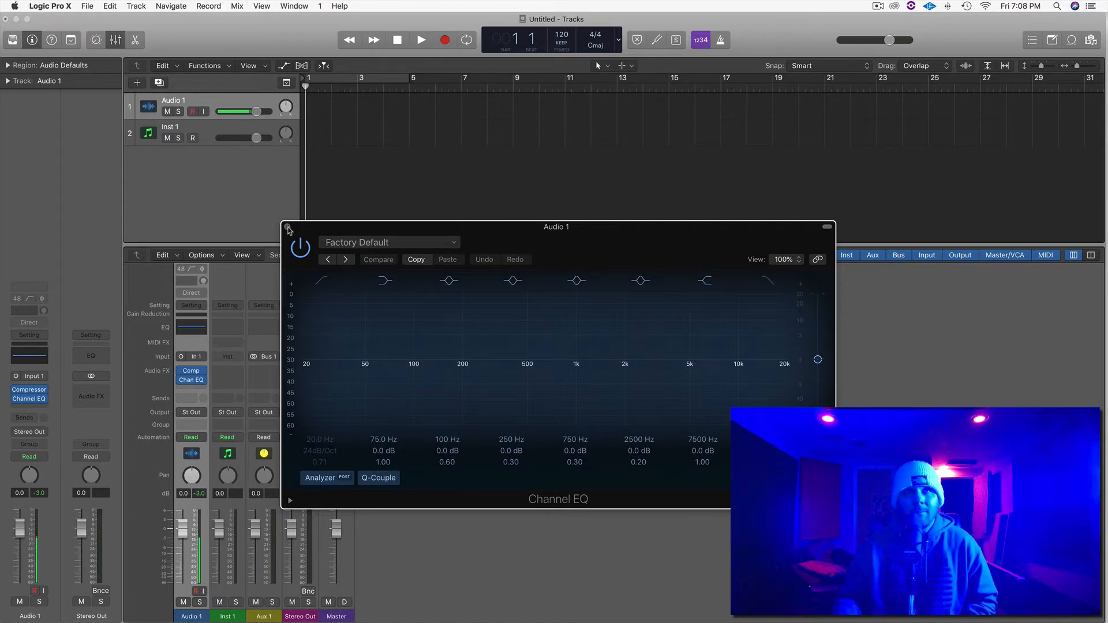
{"action": "left_click", "coordinate": [288, 228]}
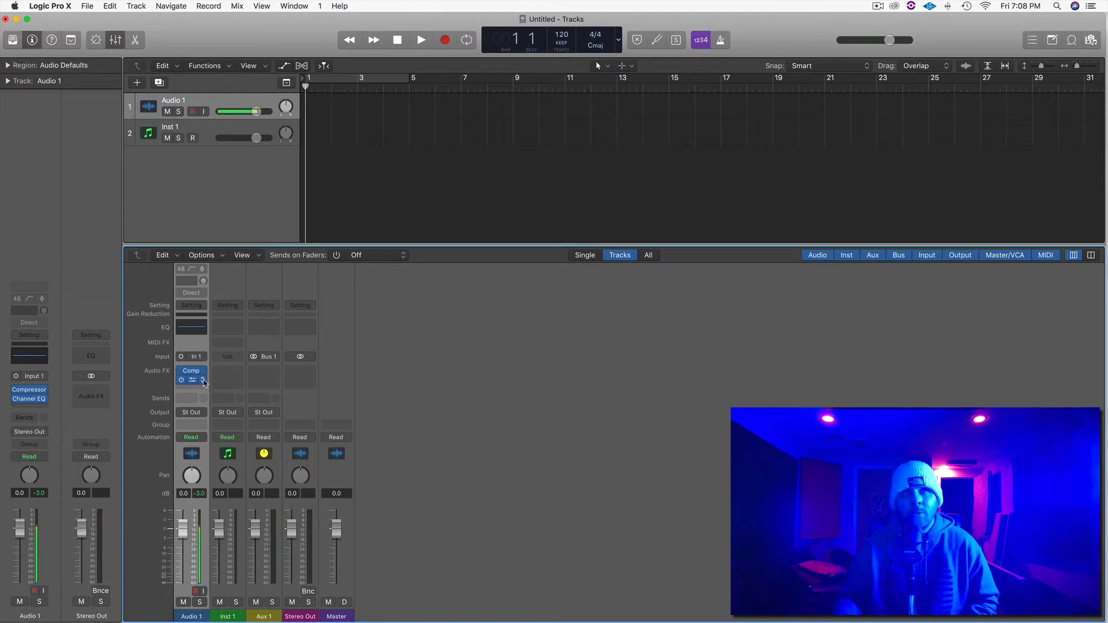
Remove the Channel EQ and the Compressor from Audio 1 by setting both effect slots to No Plug-in.
{"action": "left_click", "coordinate": [203, 380]}
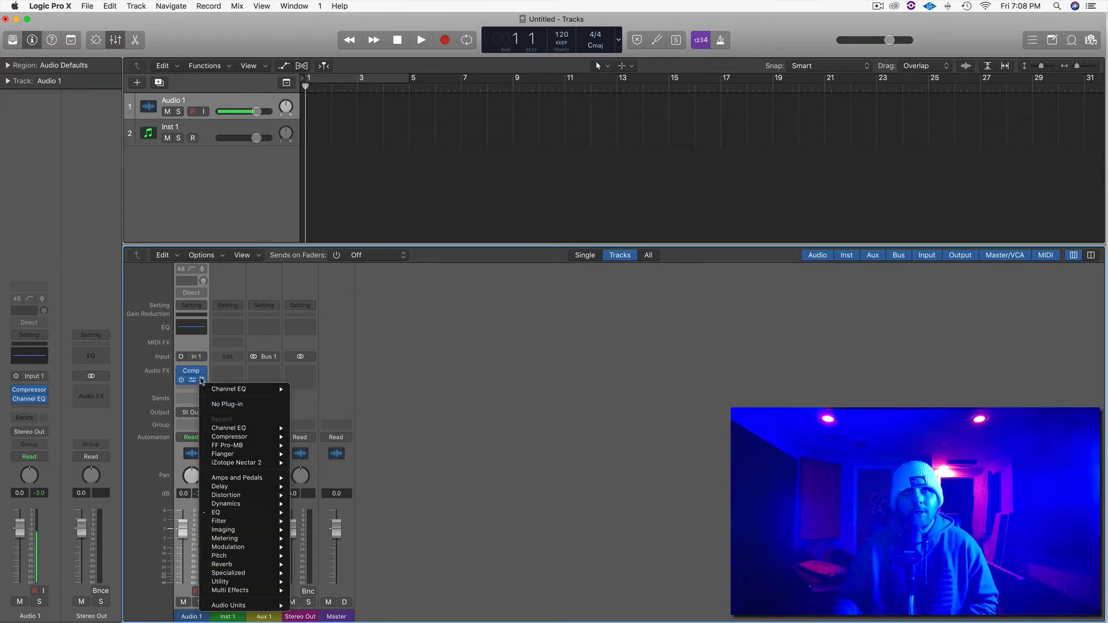
{"action": "left_click", "coordinate": [203, 380]}
{"action": "left_click", "coordinate": [203, 381]}
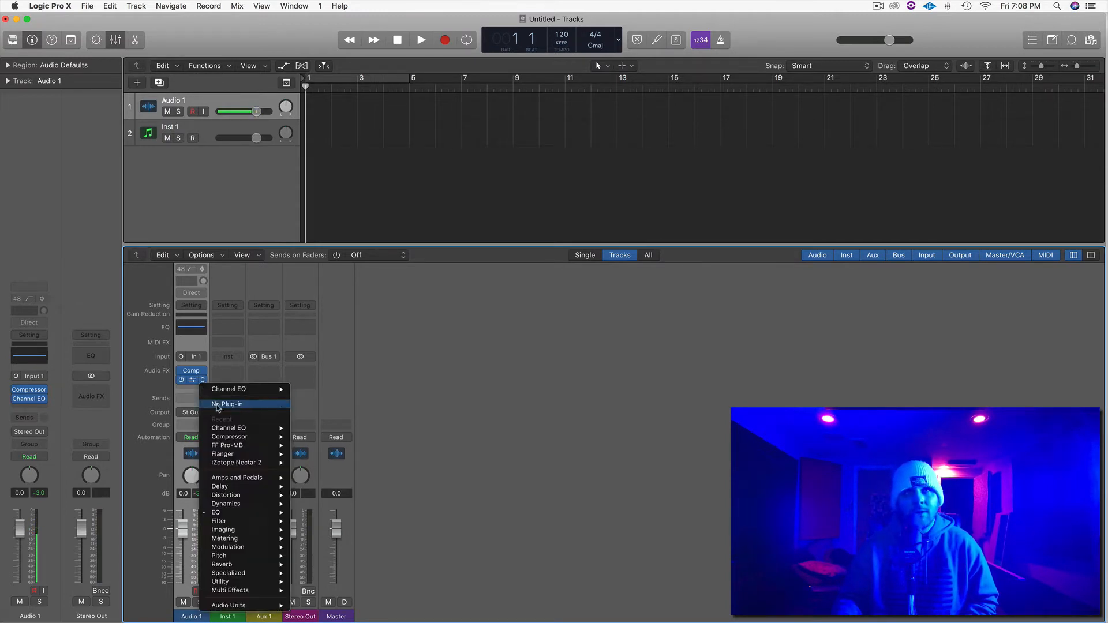
{"action": "left_click", "coordinate": [220, 405]}
{"action": "left_click", "coordinate": [203, 380]}
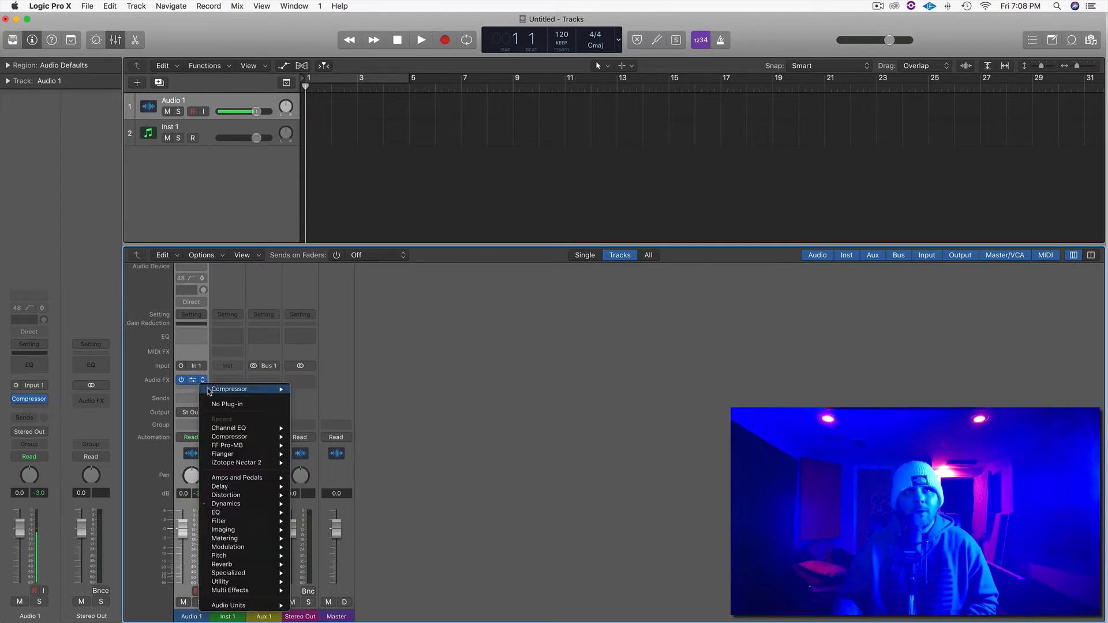
{"action": "left_click", "coordinate": [220, 405]}
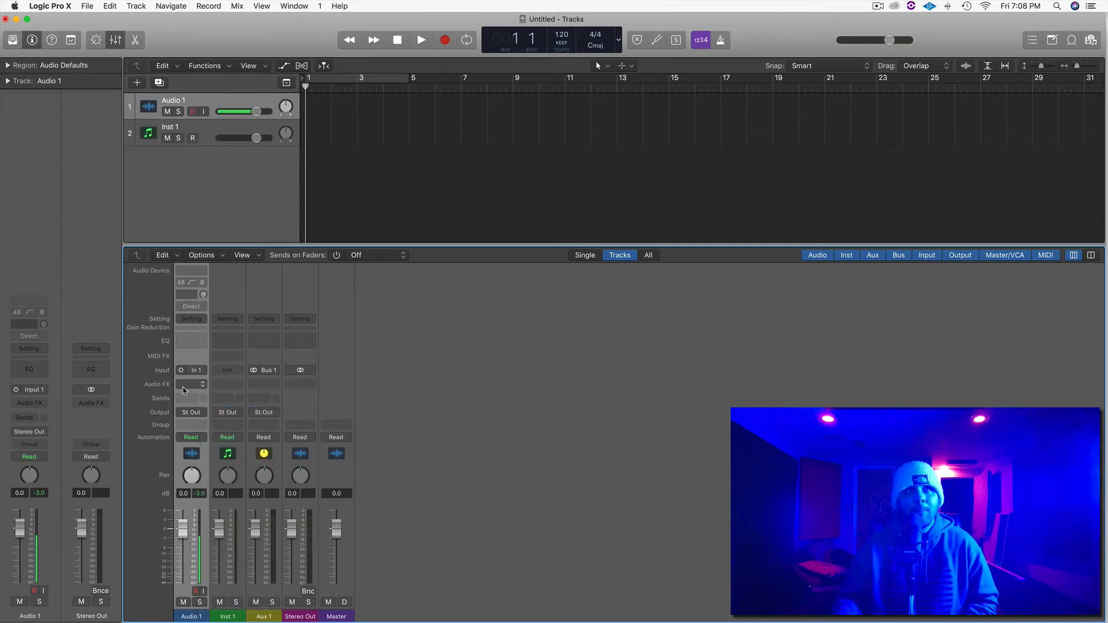
Add a send from the Audio 1 channel to Bus 1, feeding Aux 1.
{"action": "left_click", "coordinate": [192, 399]}
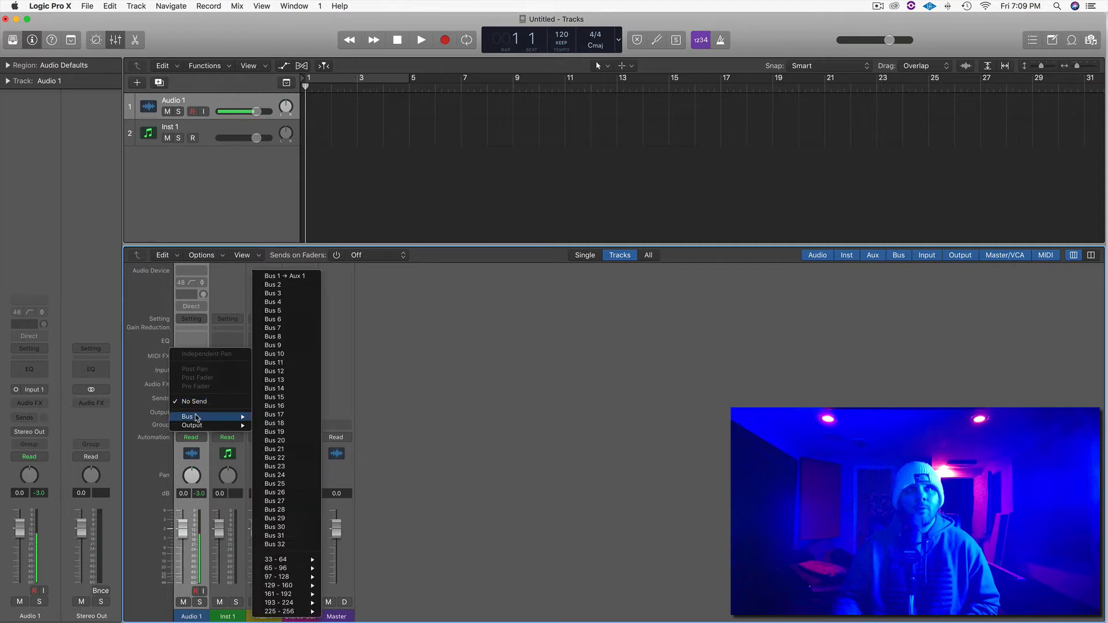
{"action": "mouse_move", "coordinate": [196, 420]}
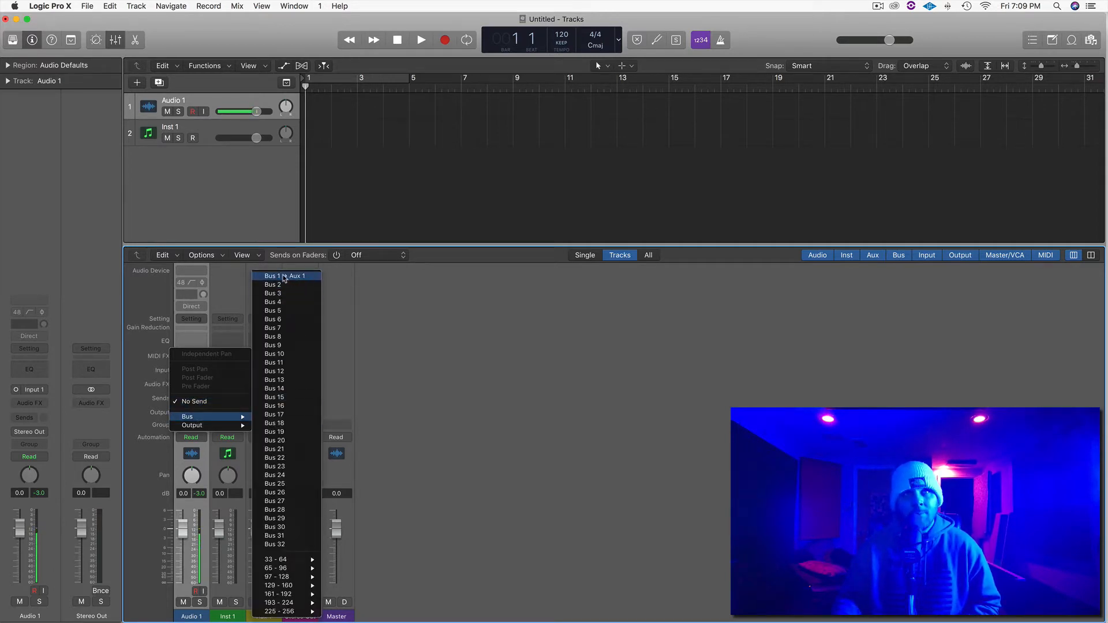
{"action": "left_click", "coordinate": [284, 277]}
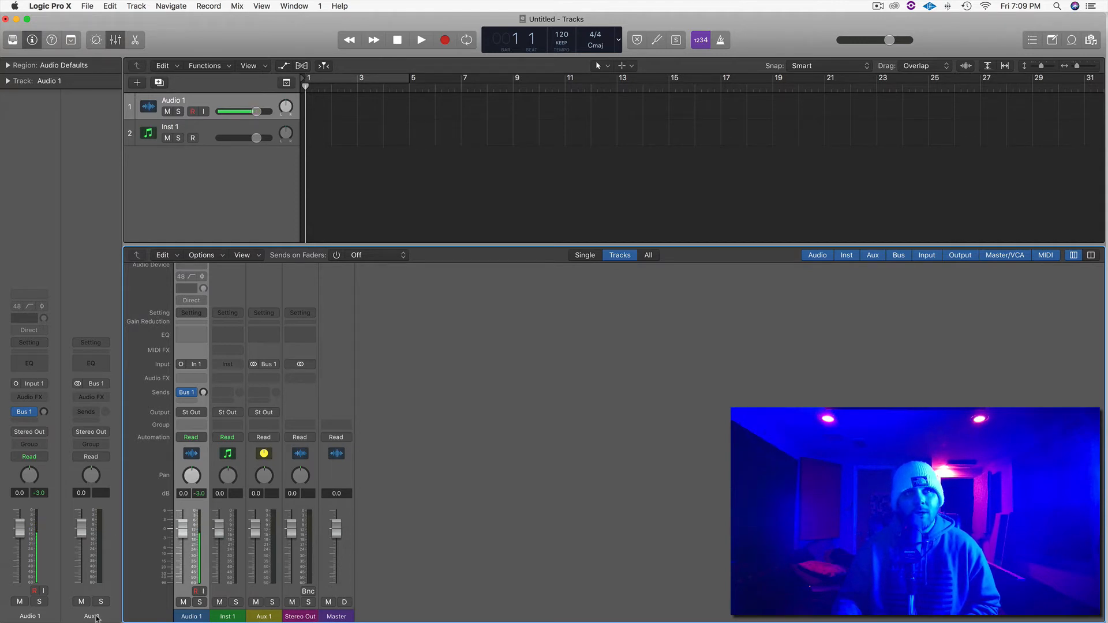
Rename the Aux 1 channel as REVERB.
{"action": "double_click", "coordinate": [96, 616]}
{"action": "type", "text": "R"}
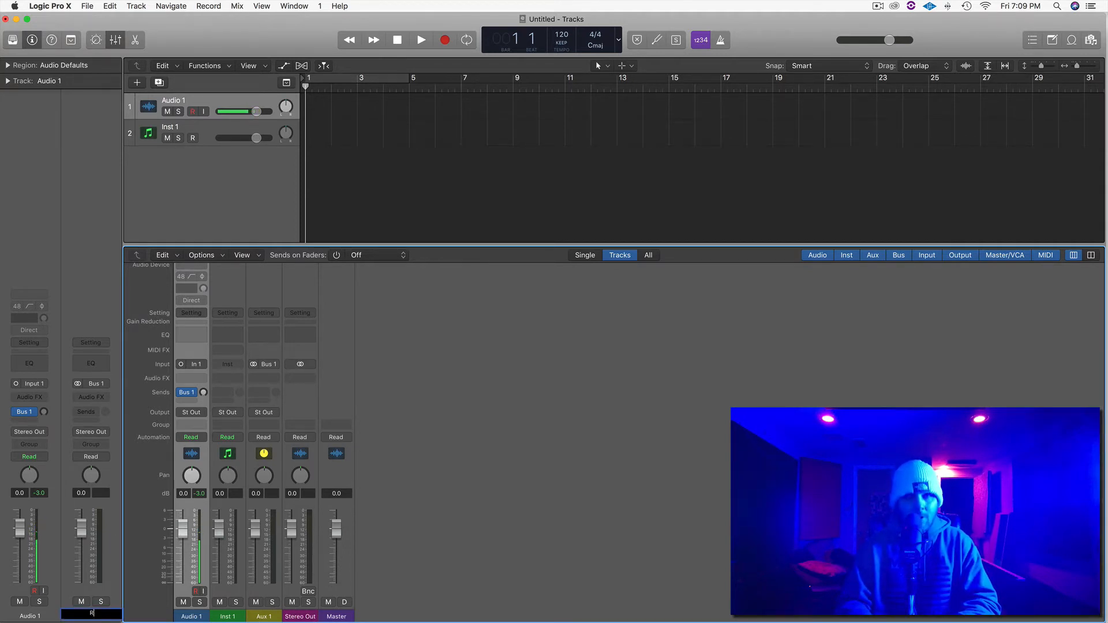
{"action": "type", "text": "EVERB"}
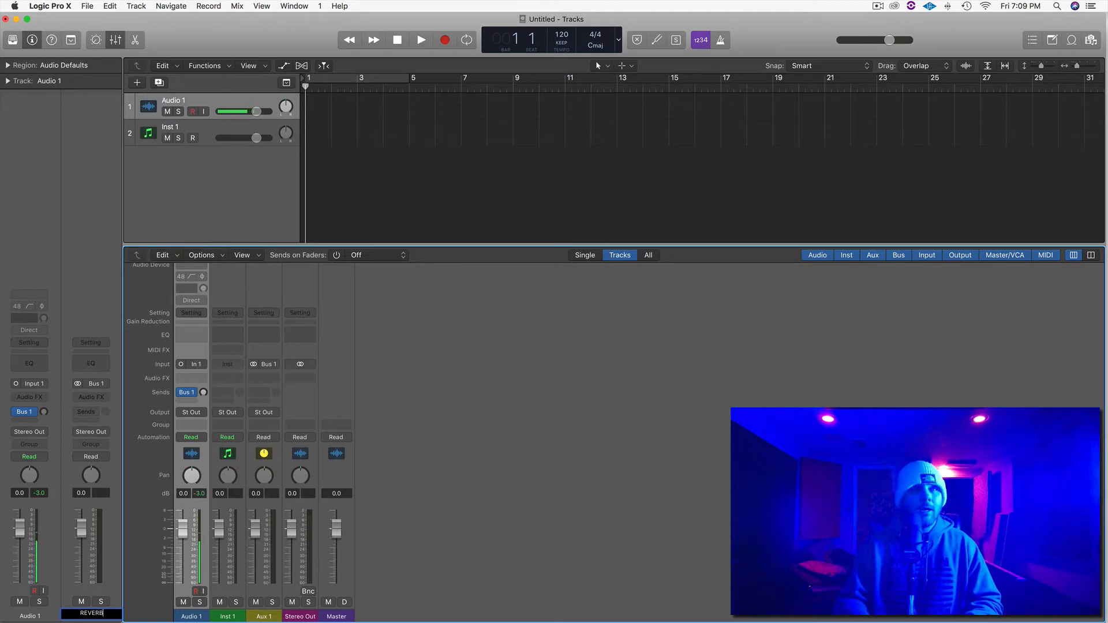
{"action": "key", "text": "Return"}
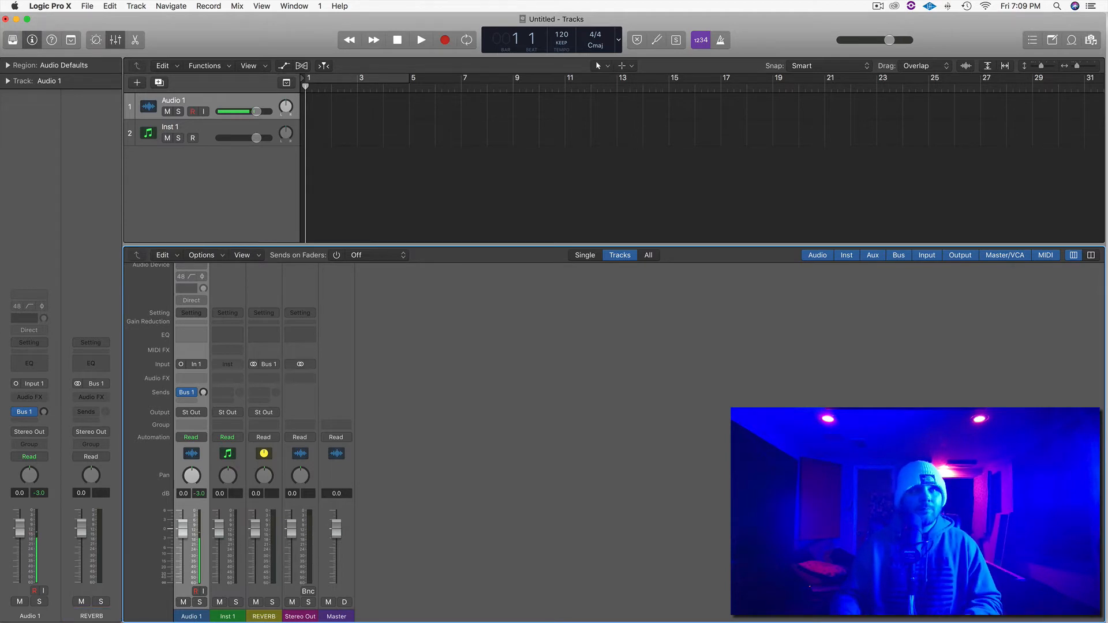
Insert the SilverVerb reverb on the REVERB channel and move its plug-in window clear of the channel strips.
{"action": "left_click", "coordinate": [99, 399]}
{"action": "mouse_move", "coordinate": [128, 561]}
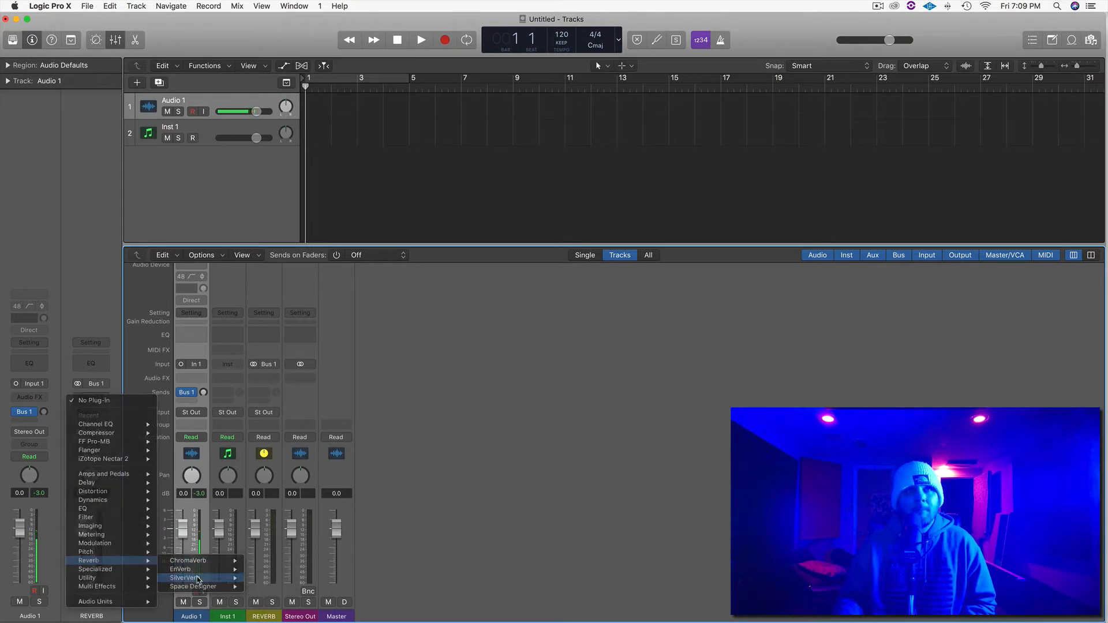
{"action": "left_click", "coordinate": [267, 577]}
{"action": "left_click_drag", "start_coordinate": [274, 42], "coordinate": [451, 82]}
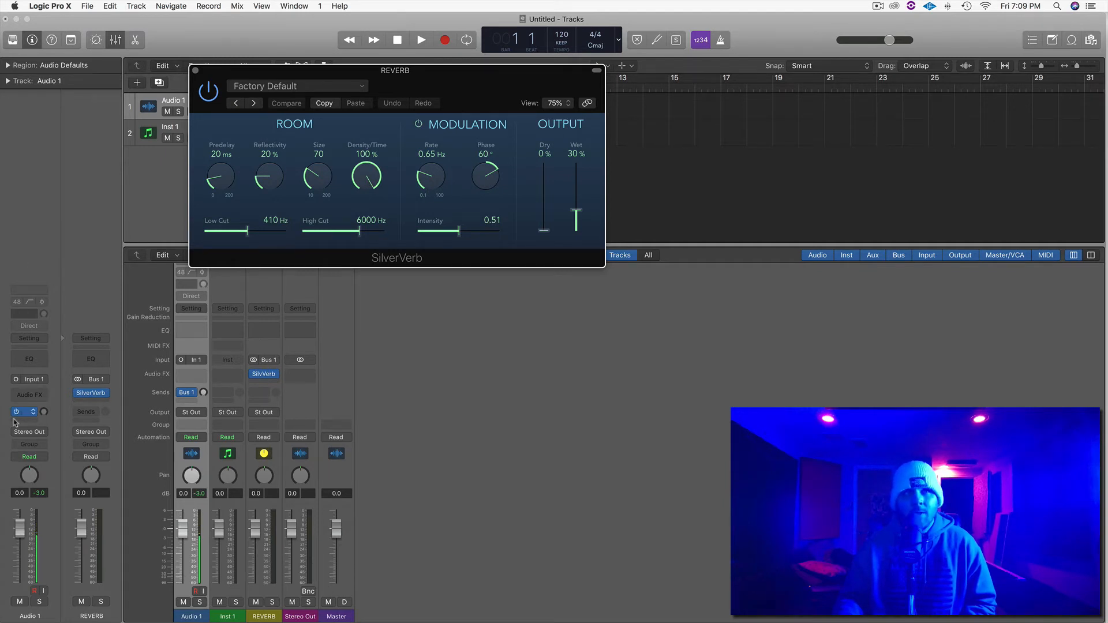
Try Audio 1's Bus 1 send level at about -0.7 and fully lowered again, and set the send to No Send.
{"action": "left_click", "coordinate": [44, 411]}
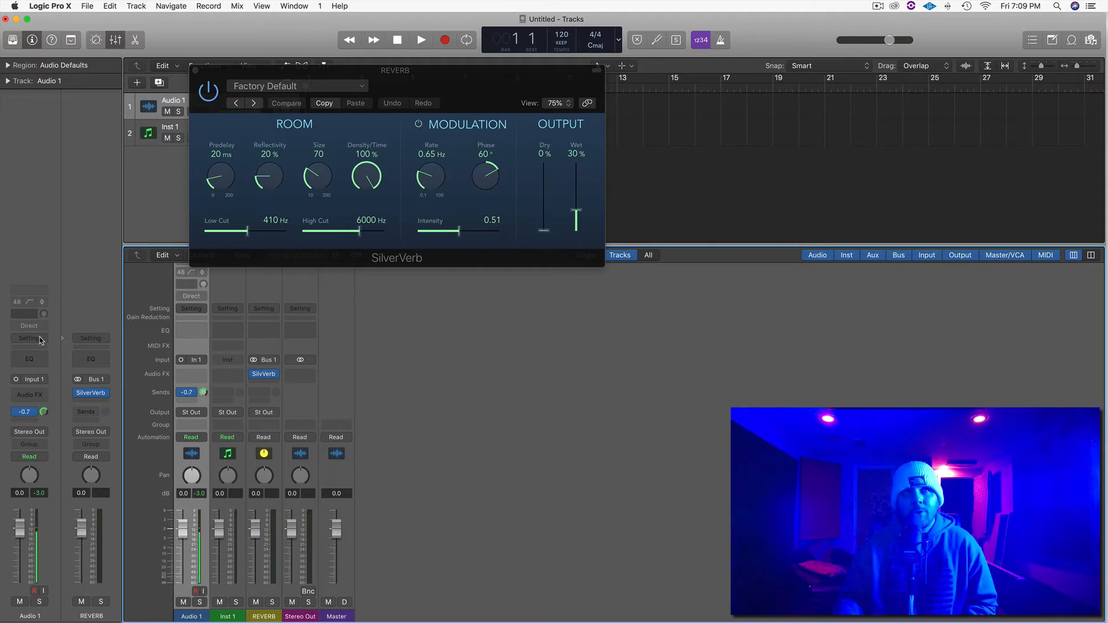
{"action": "left_click_drag", "start_coordinate": [39, 337], "coordinate": [40, 460]}
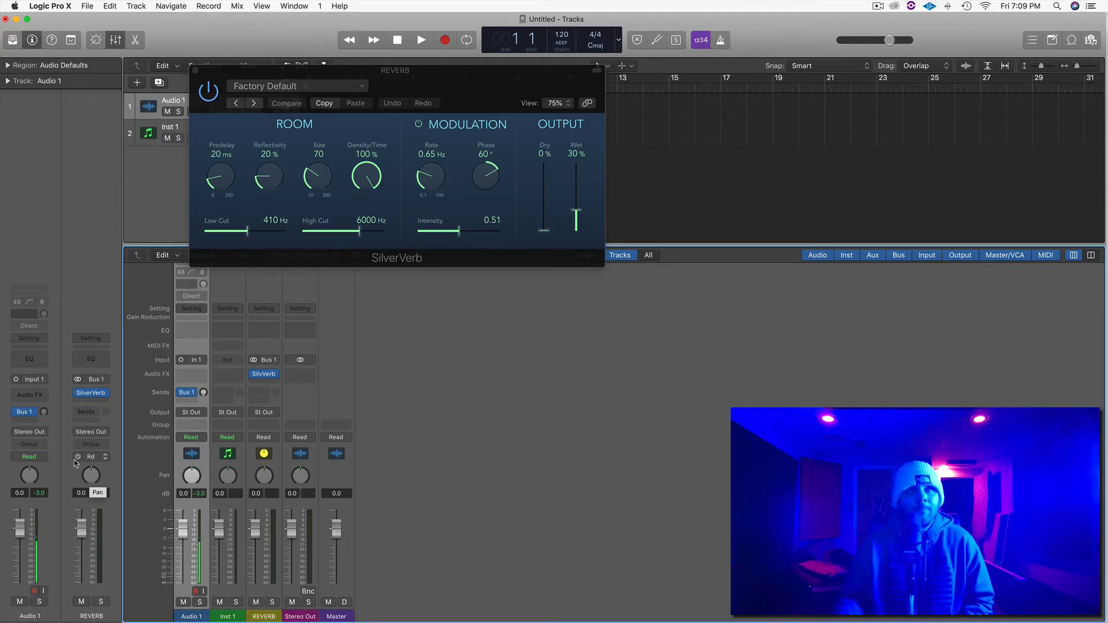
{"action": "left_click", "coordinate": [24, 412]}
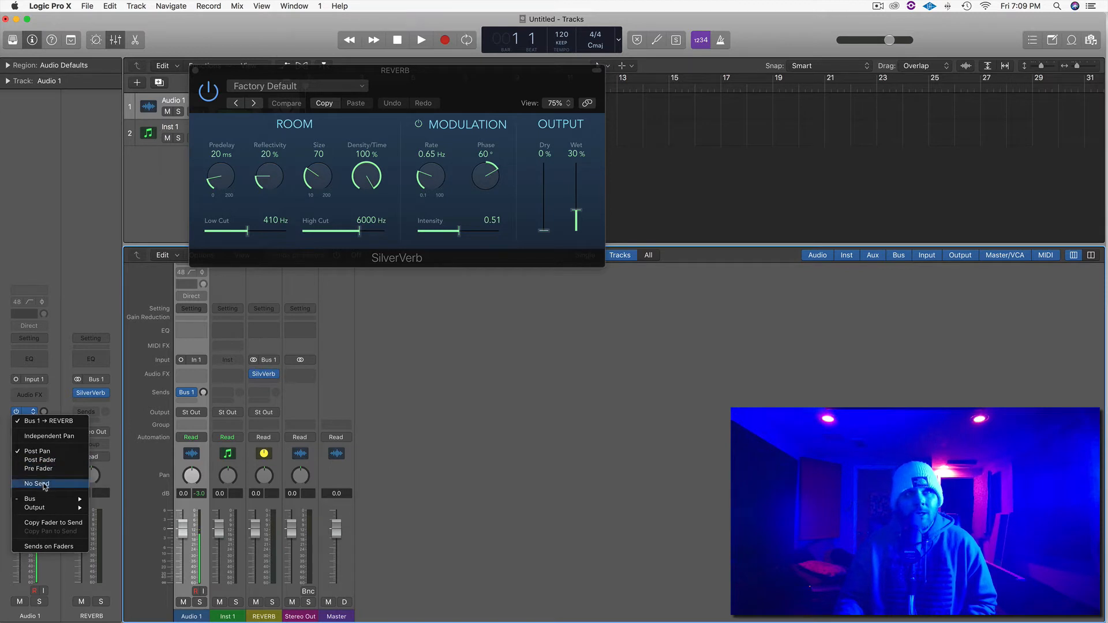
{"action": "left_click", "coordinate": [46, 484]}
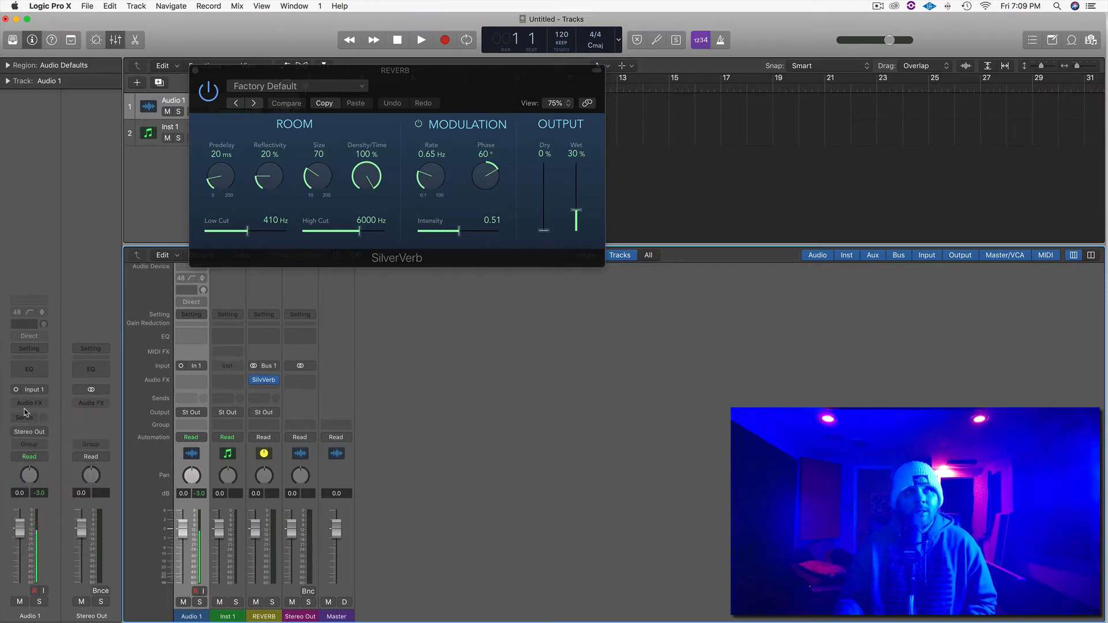
{"action": "left_click", "coordinate": [195, 414]}
{"action": "mouse_move", "coordinate": [209, 454]}
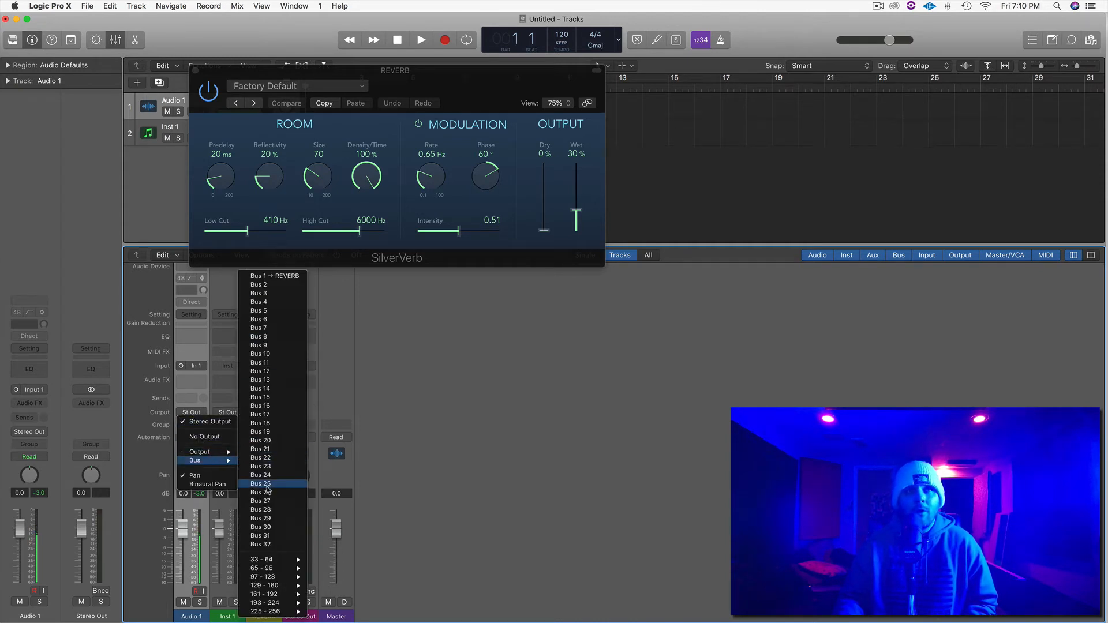
{"action": "left_click", "coordinate": [202, 361]}
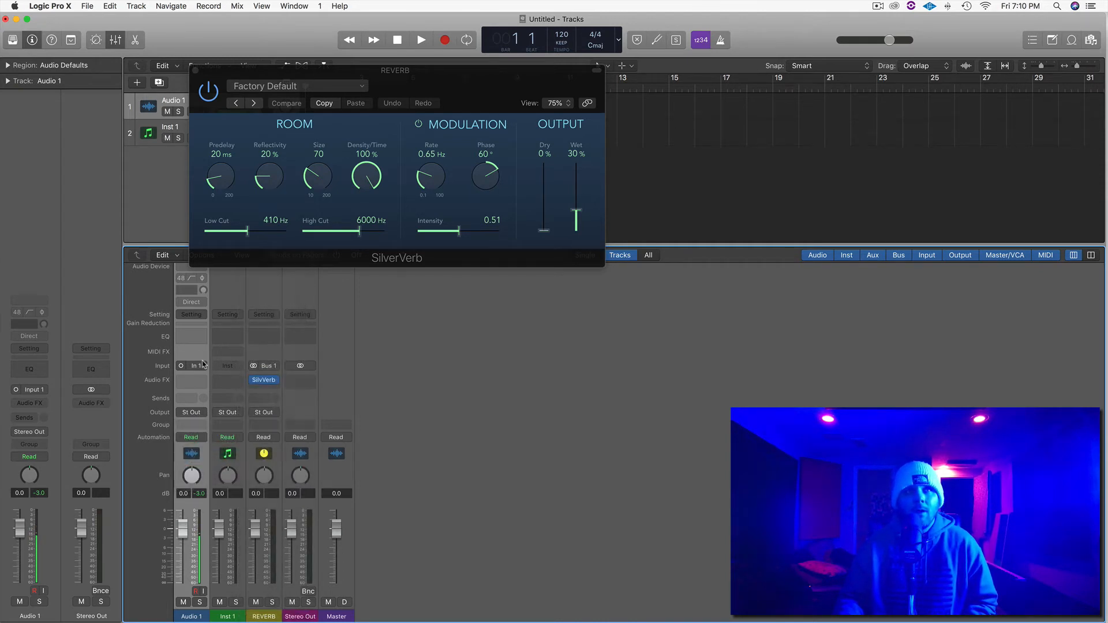
Assign the Audio 1 channel to a new Group 1 and add the Inst 1 channel to the same group.
{"action": "left_click", "coordinate": [192, 427]}
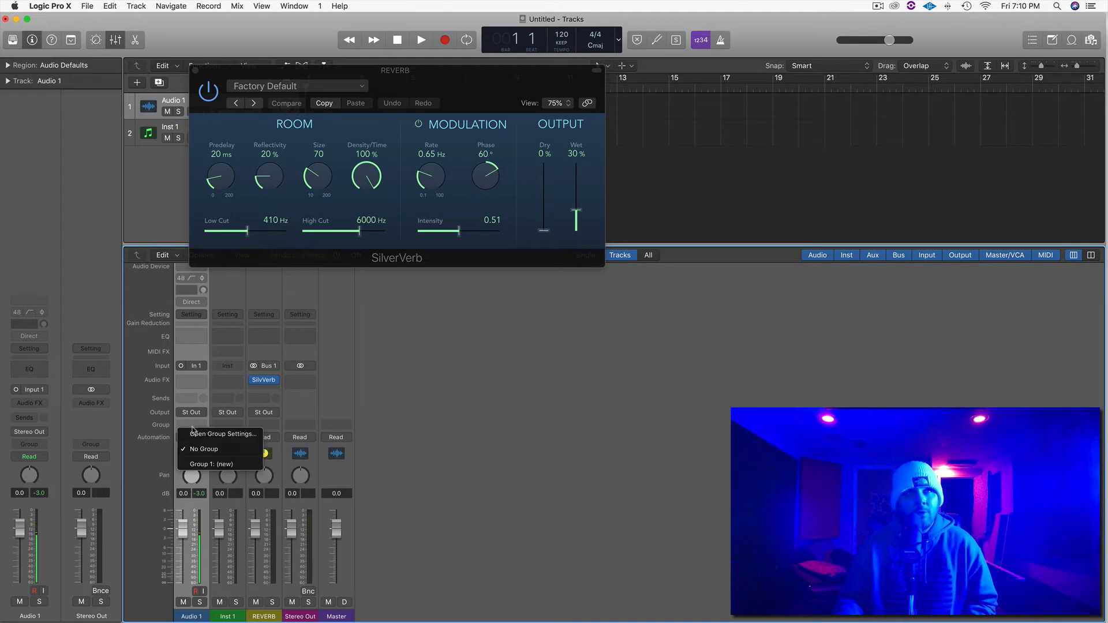
{"action": "left_click", "coordinate": [203, 465]}
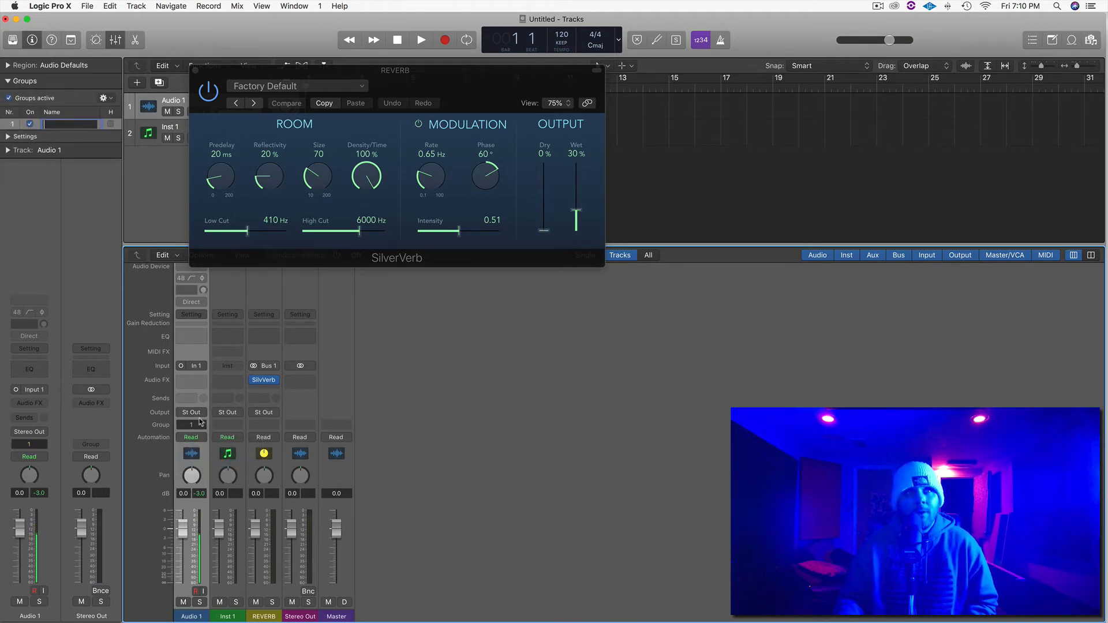
{"action": "left_click", "coordinate": [227, 426]}
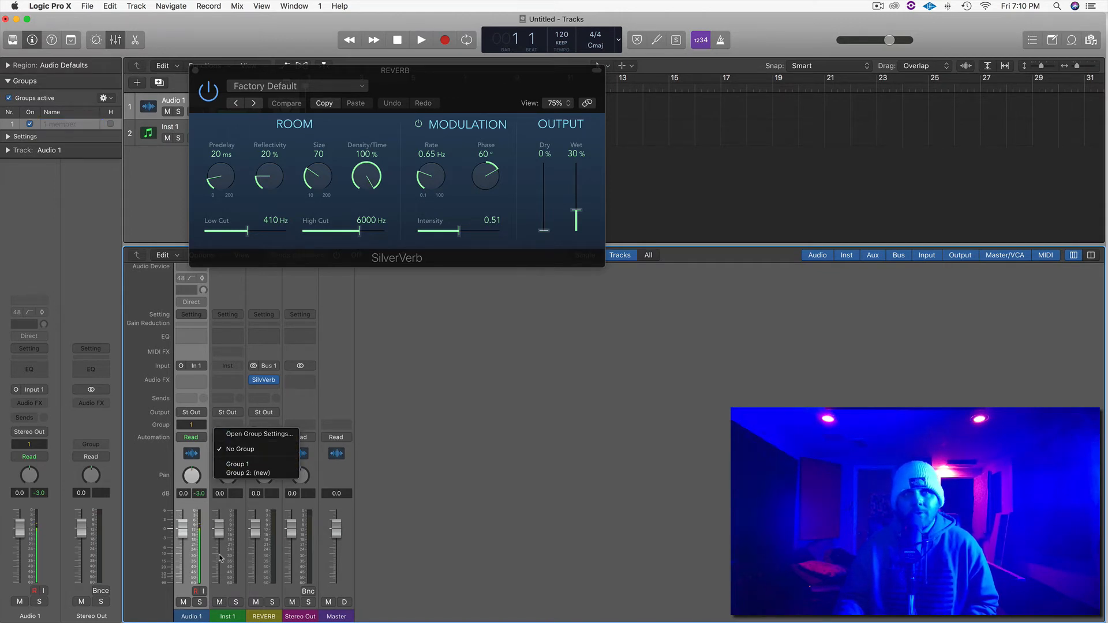
{"action": "key", "text": "ctrl+Up"}
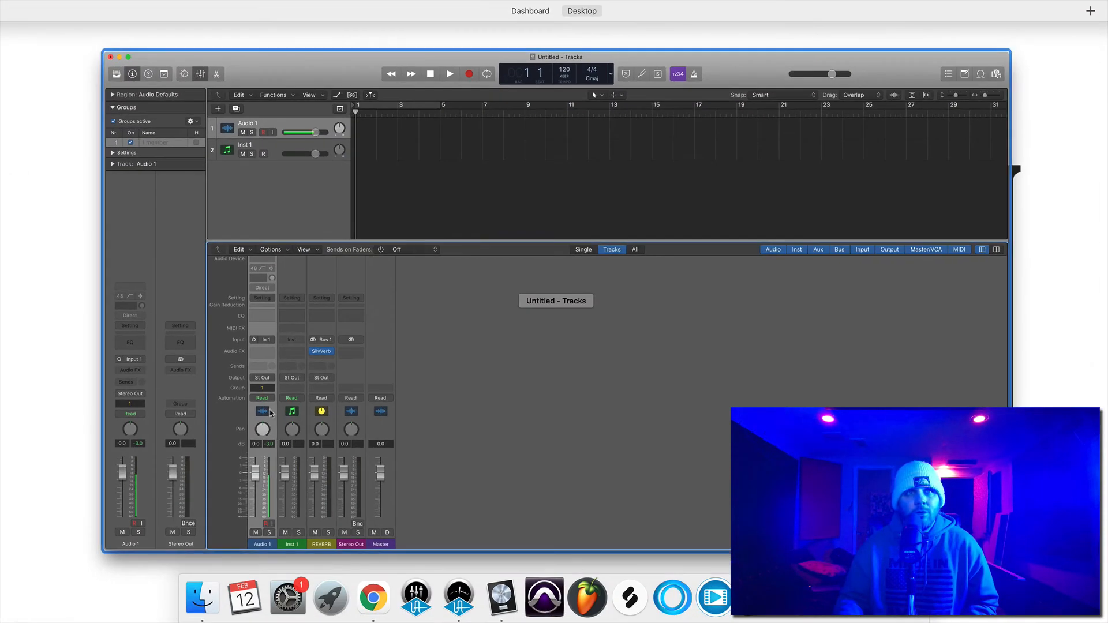
{"action": "key", "text": "ctrl+Up"}
{"action": "left_click", "coordinate": [231, 423]}
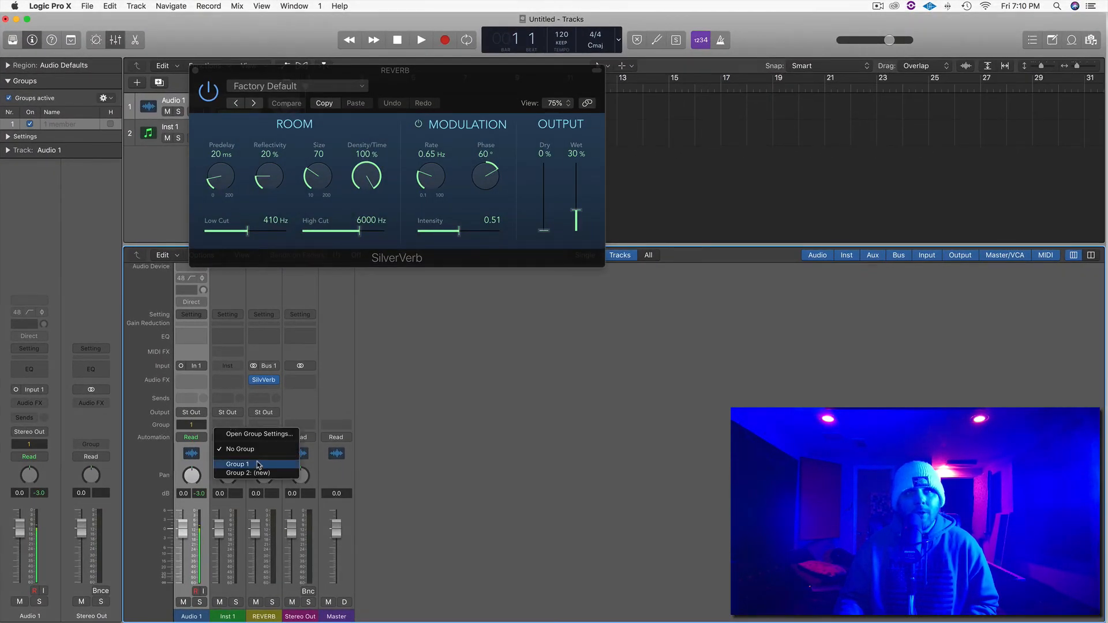
{"action": "left_click", "coordinate": [259, 465]}
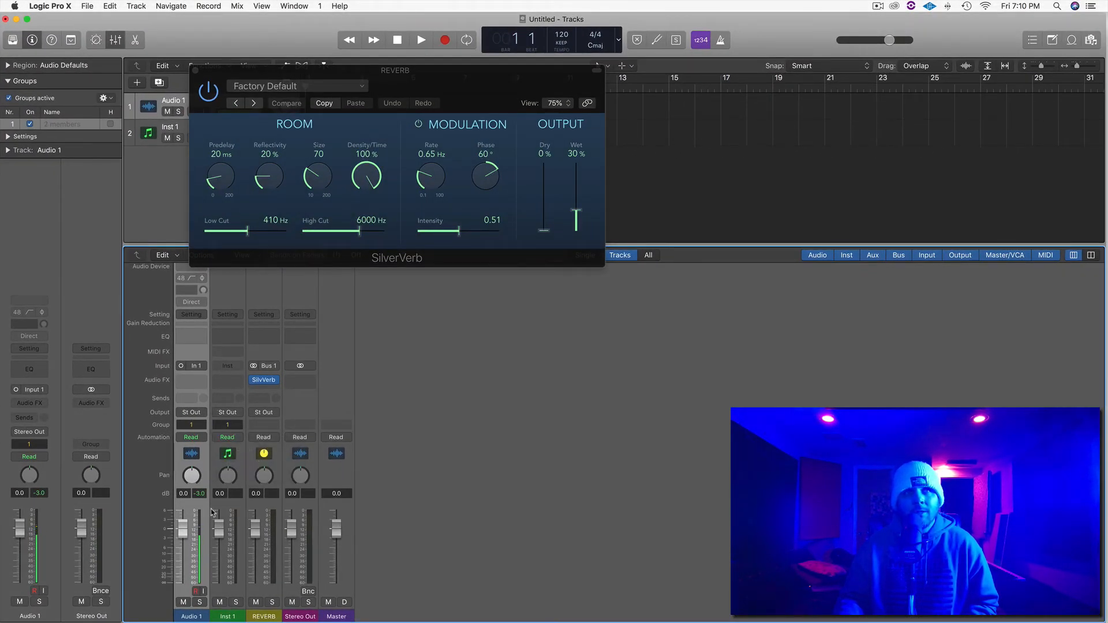
Select the Audio 1 and Inst 1 channels together and set both to No Group.
{"action": "left_click_drag", "start_coordinate": [219, 526], "coordinate": [247, 526]}
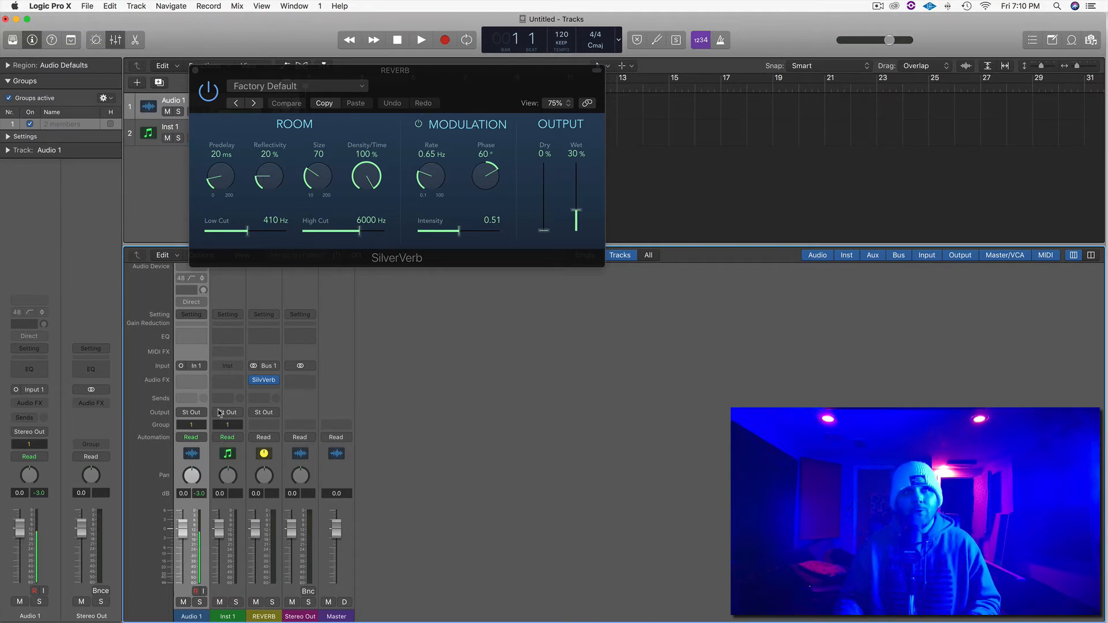
{"action": "left_click_drag", "start_coordinate": [190, 593], "coordinate": [232, 586]}
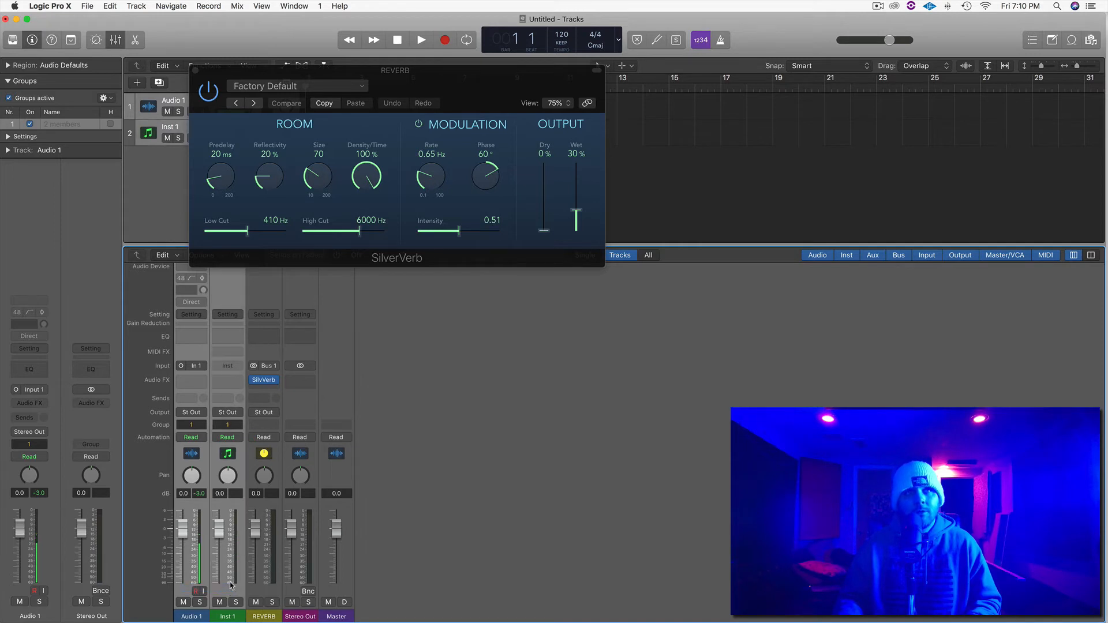
{"action": "left_click", "coordinate": [234, 426]}
{"action": "left_click", "coordinate": [235, 413]}
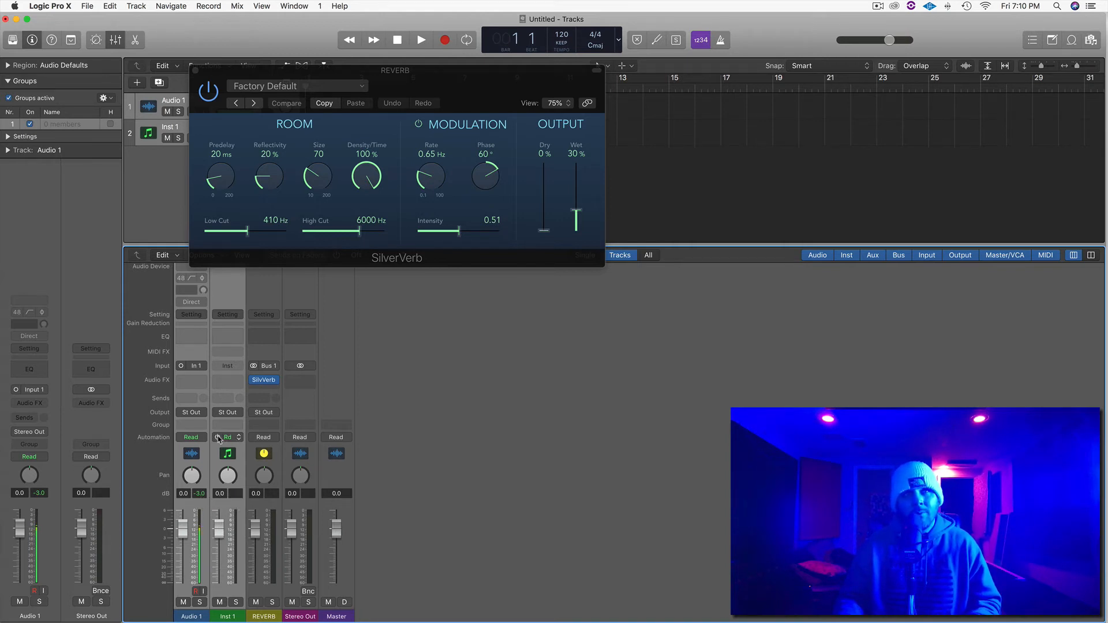
Lower the faders of both selected channels to -2.5 dB and pan them slightly to +1.
{"action": "left_click_drag", "start_coordinate": [223, 528], "coordinate": [223, 535]}
{"action": "left_click_drag", "start_coordinate": [234, 477], "coordinate": [235, 483]}
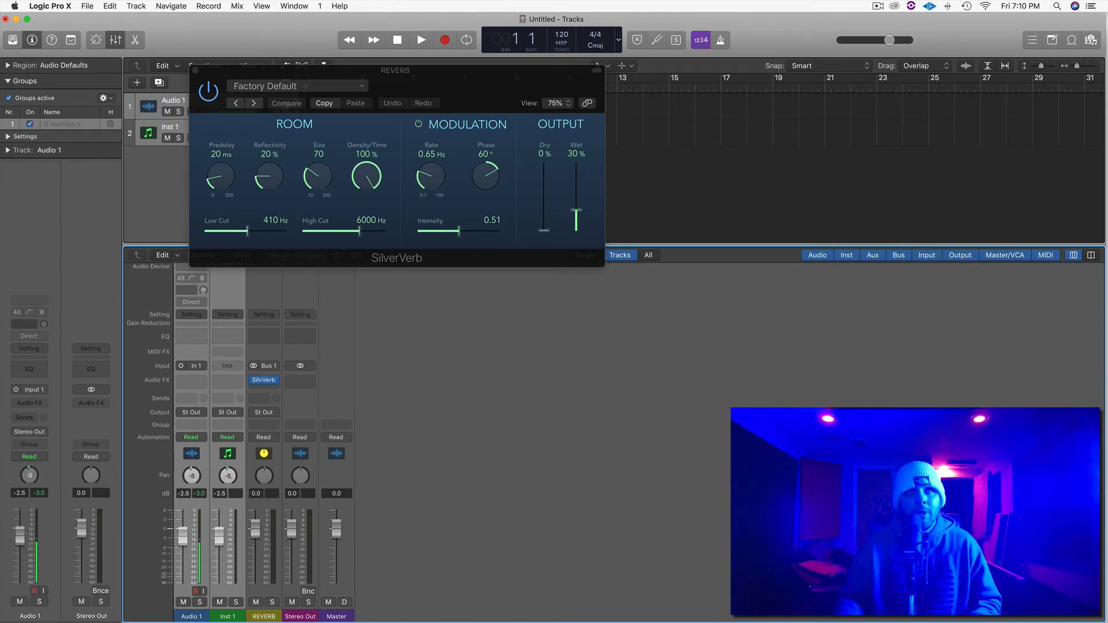
Try routing the outputs of both selected channels to Bus 20, and undo the routing.
{"action": "left_click", "coordinate": [234, 412]}
{"action": "mouse_move", "coordinate": [247, 462]}
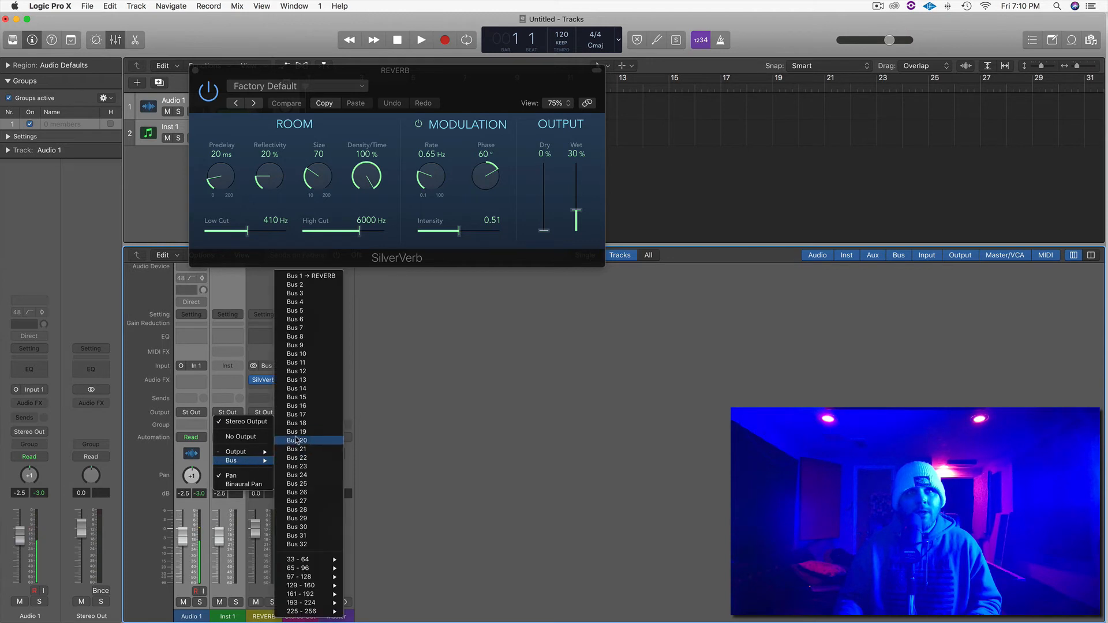
{"action": "left_click", "coordinate": [296, 440]}
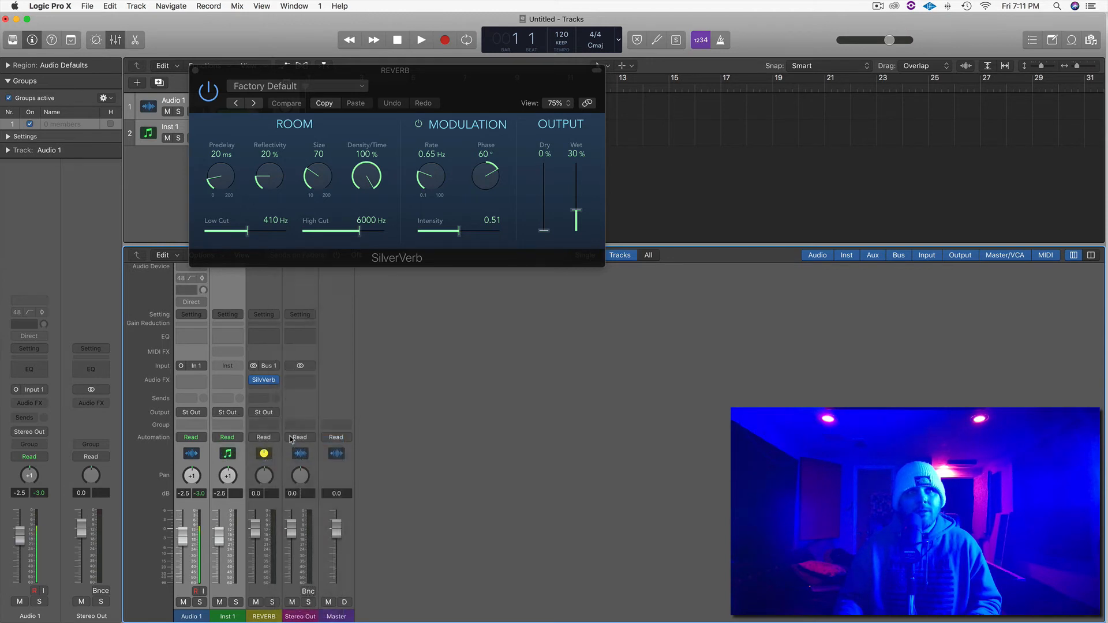
{"action": "left_click", "coordinate": [234, 413]}
{"action": "left_click", "coordinate": [233, 384]}
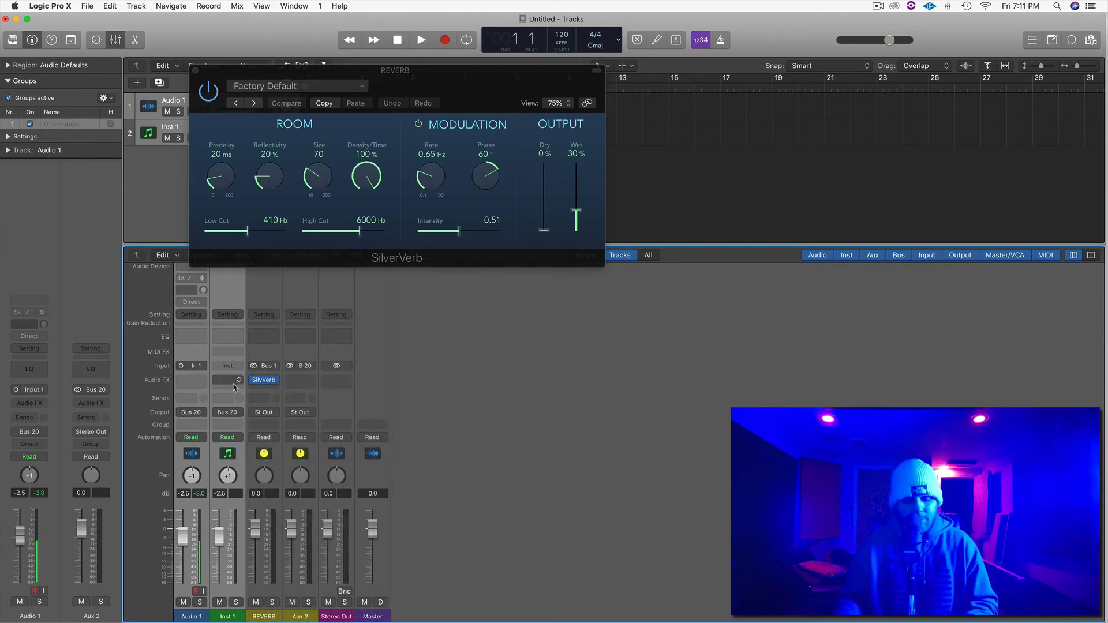
{"action": "key", "text": "super+z"}
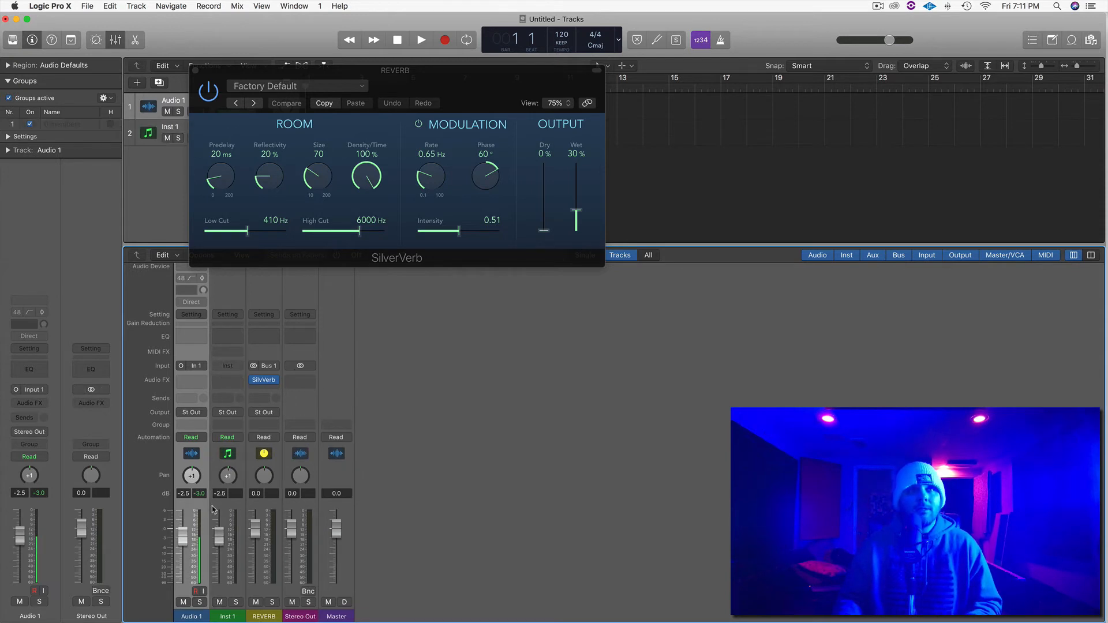
With Audio 1 and Inst 1 selected together, centre their pan and insert a Channel EQ on both, closing the plug-in window.
{"action": "left_click", "coordinate": [213, 508]}
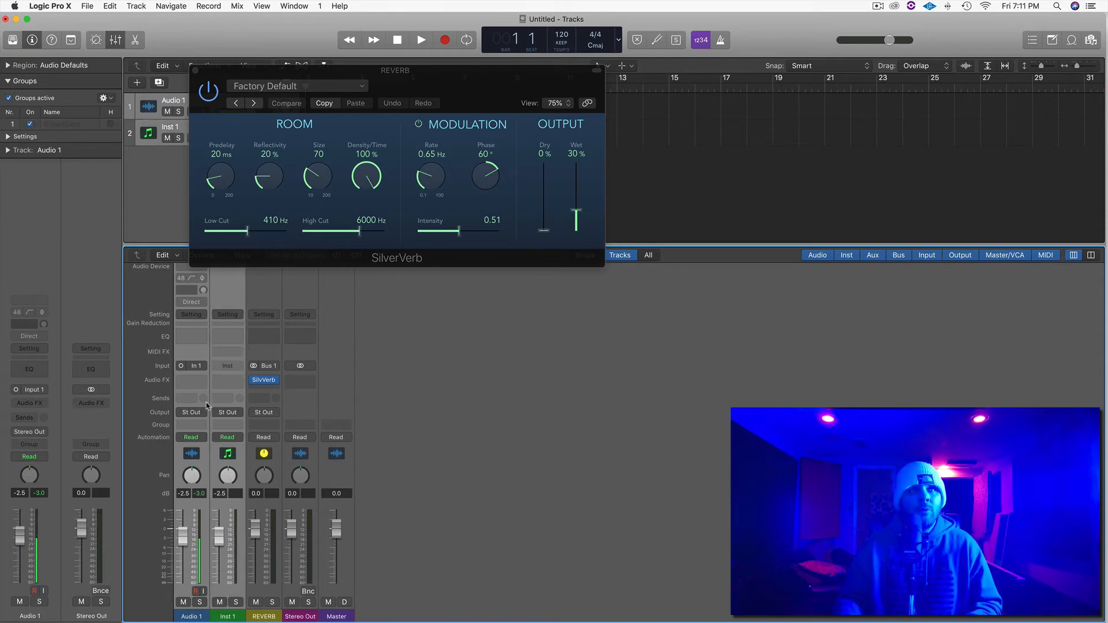
{"action": "left_click", "coordinate": [197, 336]}
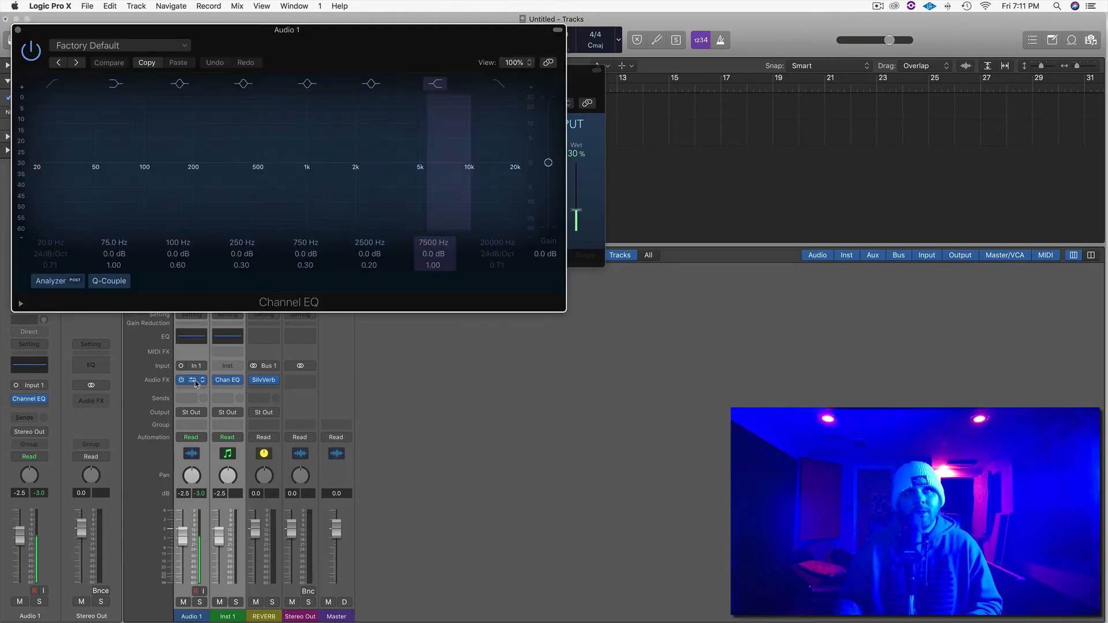
{"action": "left_click", "coordinate": [18, 29]}
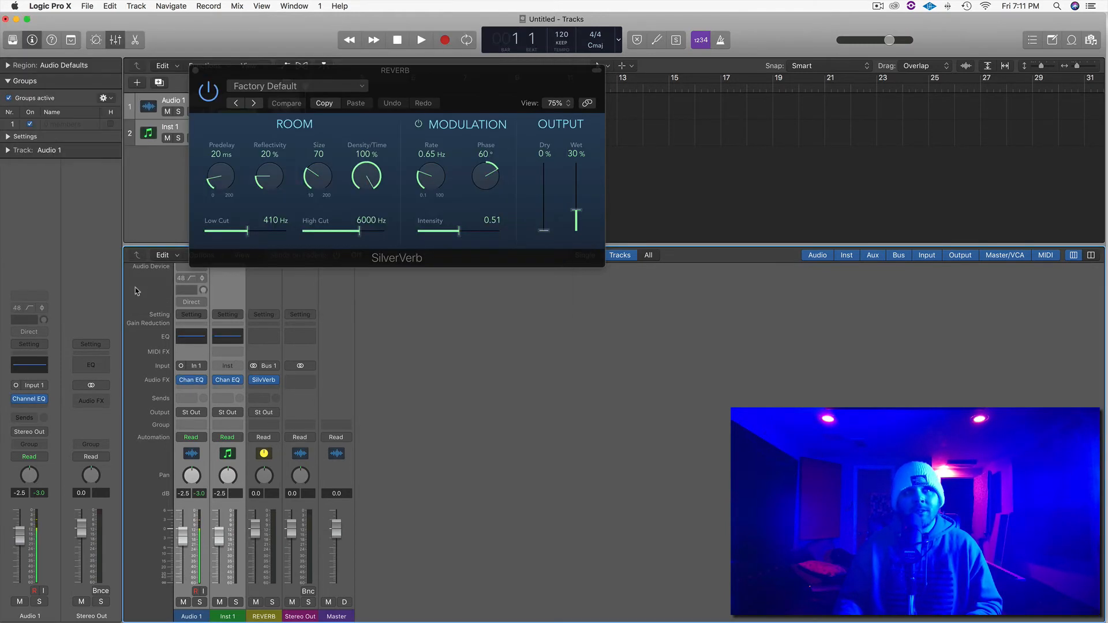
Add a send to Bus 1, feeding REVERB, on both selected channels.
{"action": "left_click", "coordinate": [189, 400]}
{"action": "mouse_move", "coordinate": [190, 416]}
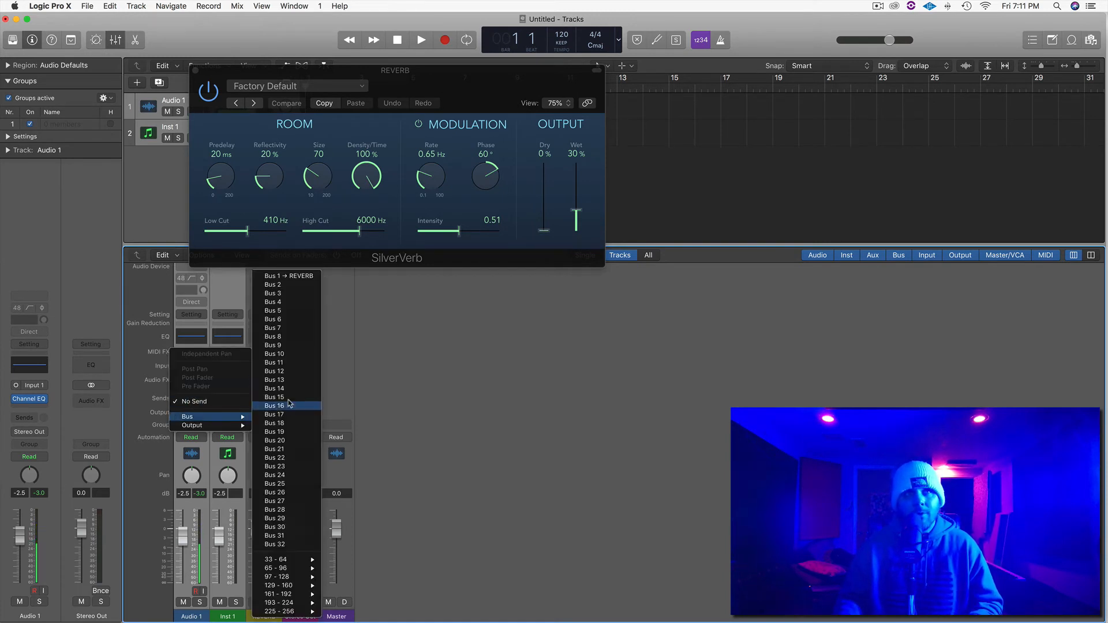
{"action": "left_click", "coordinate": [276, 276]}
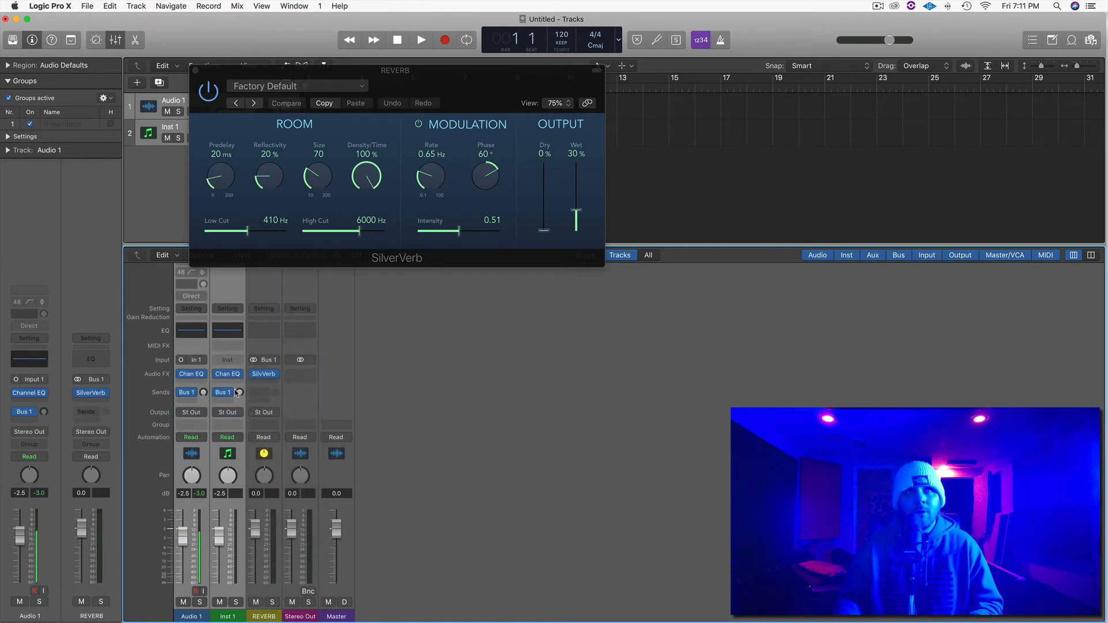
Try the Bus 1 send levels of both channels at about -9.2, and lower them fully again.
{"action": "left_click_drag", "start_coordinate": [237, 382], "coordinate": [239, 346]}
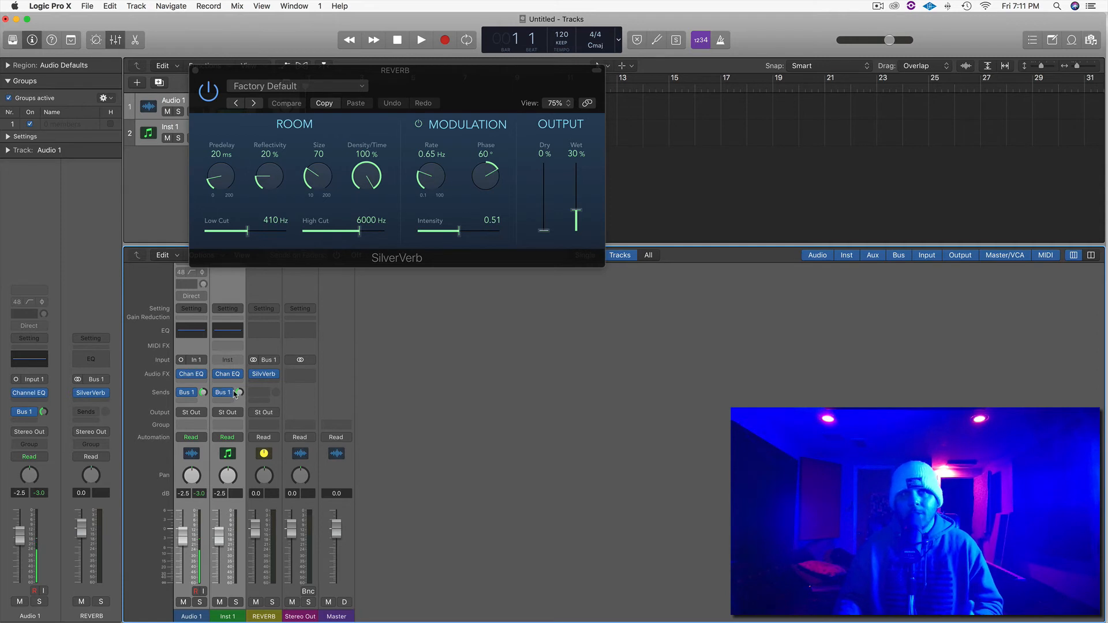
{"action": "left_click_drag", "start_coordinate": [240, 394], "coordinate": [239, 439]}
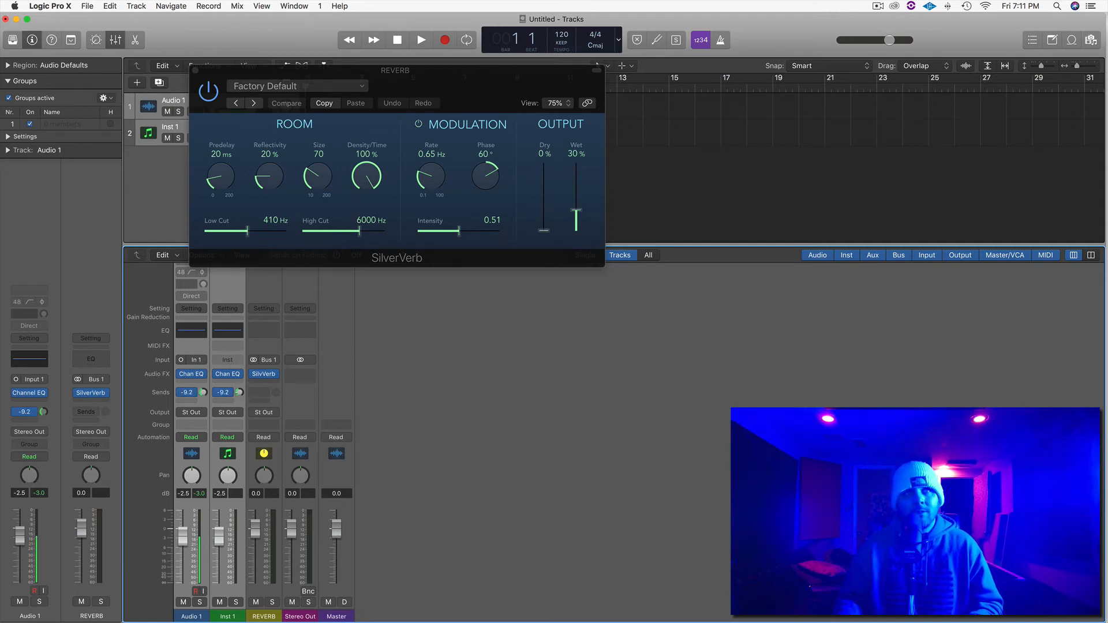
{"action": "left_click_drag", "start_coordinate": [238, 393], "coordinate": [237, 508]}
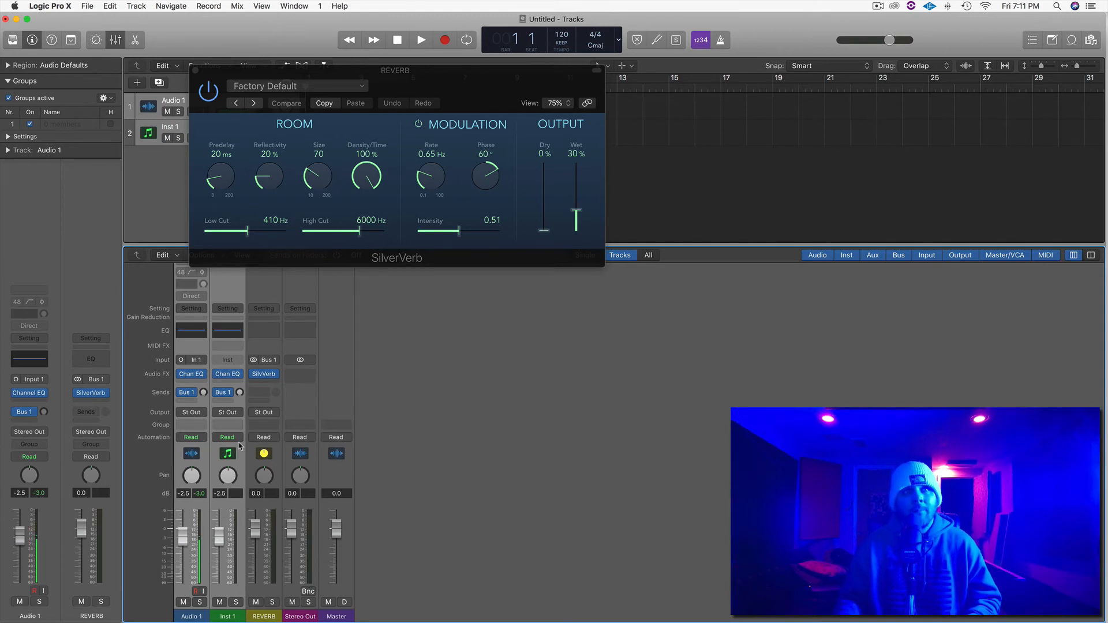
Try the Latch automation mode on Audio 1 and Inst 1, and set both back to Read.
{"action": "left_click", "coordinate": [201, 438]}
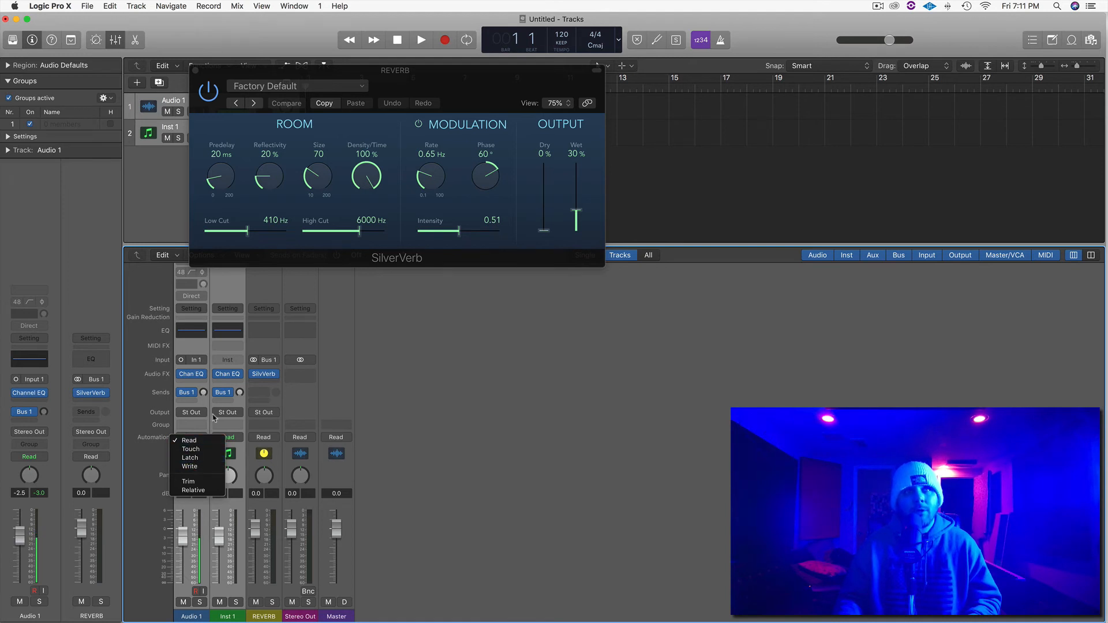
{"action": "left_click", "coordinate": [202, 457]}
{"action": "left_click", "coordinate": [198, 436]}
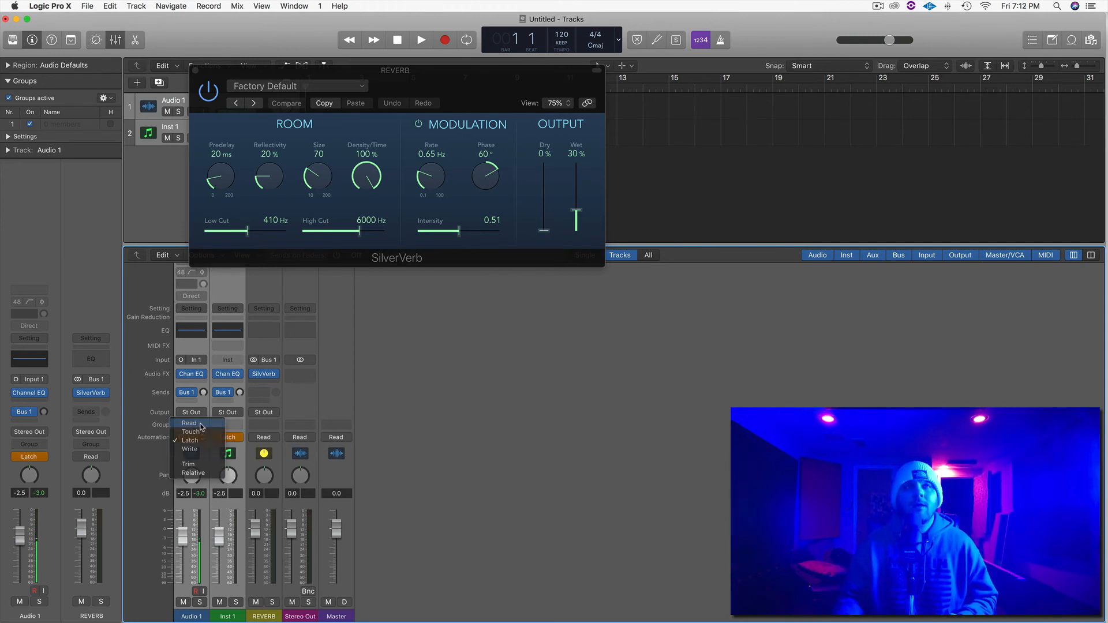
{"action": "left_click", "coordinate": [200, 424]}
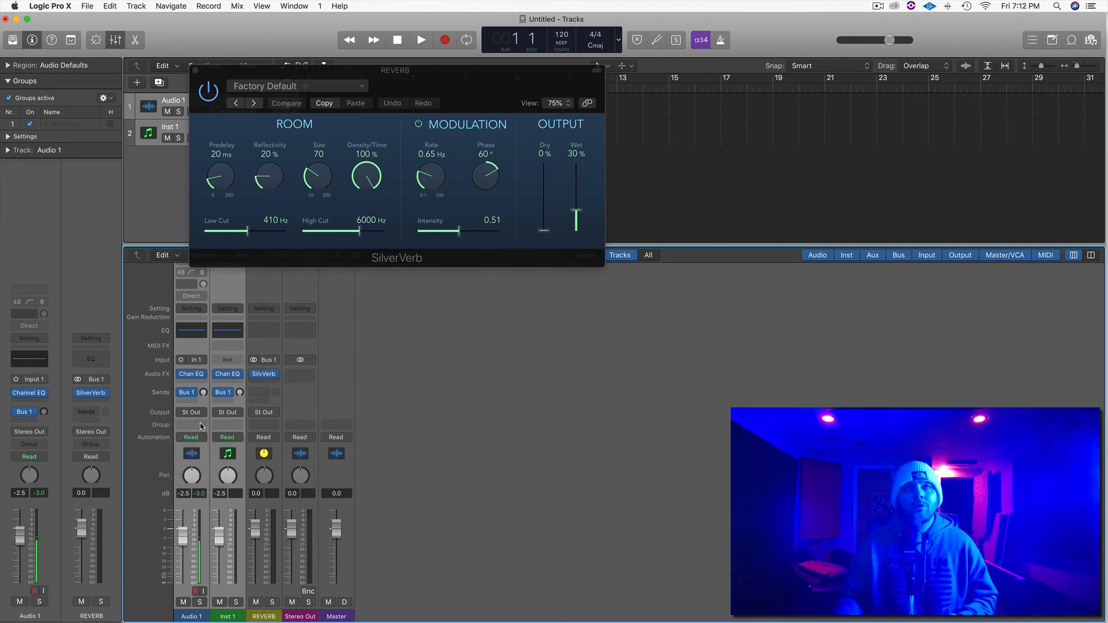
Open the icon choices for the Audio 1 track and move the SilverVerb window clear of them.
{"action": "right_click", "coordinate": [196, 454]}
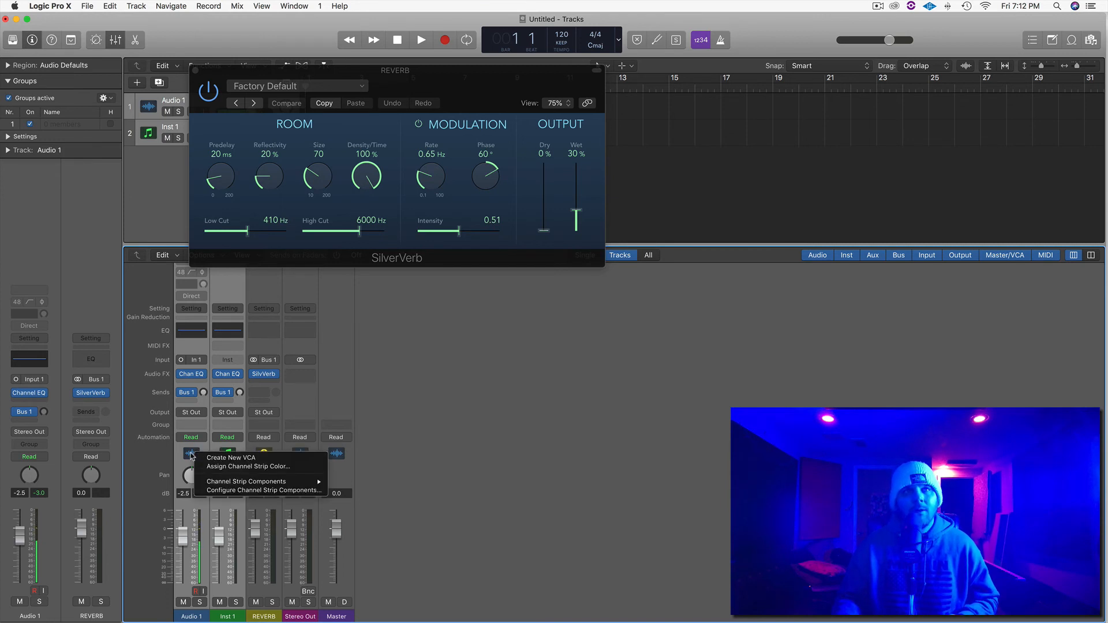
{"action": "left_click", "coordinate": [191, 456]}
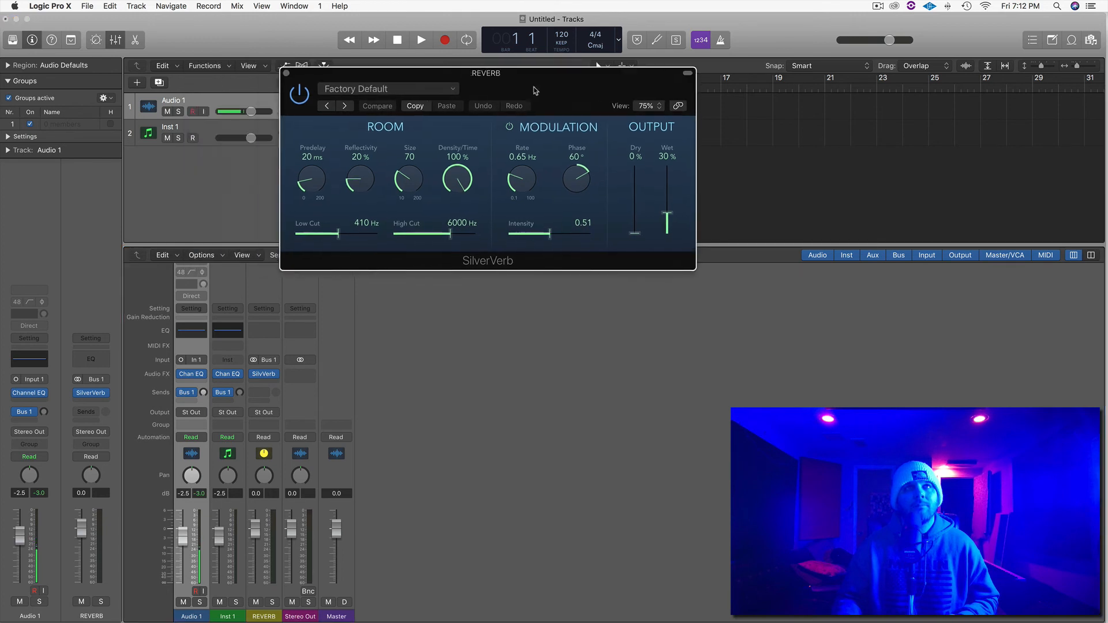
{"action": "left_click", "coordinate": [145, 108]}
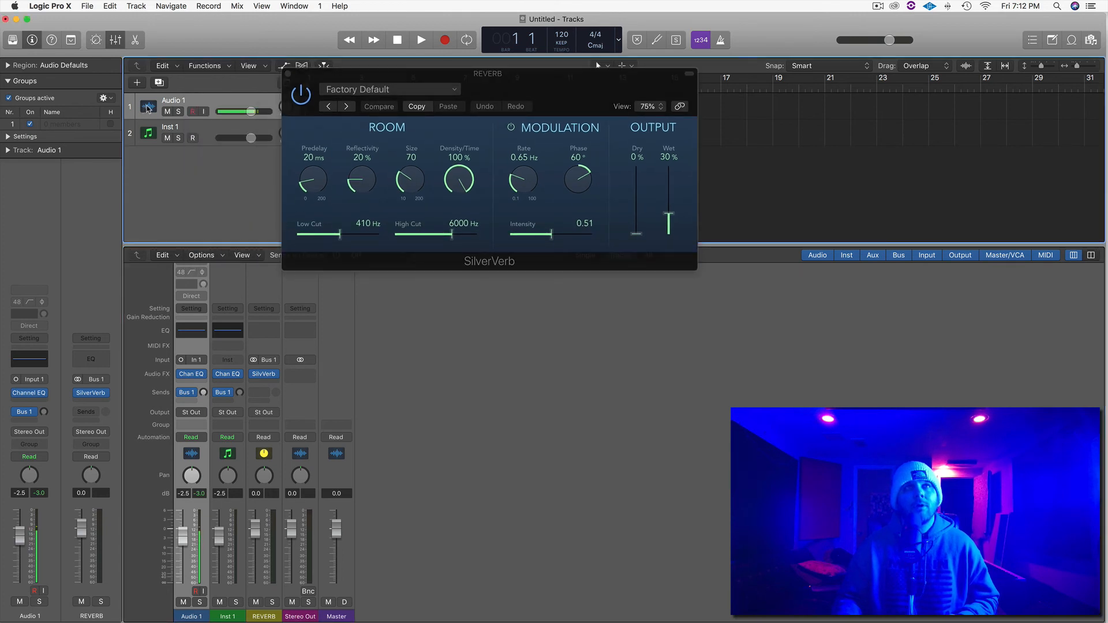
{"action": "right_click", "coordinate": [148, 108]}
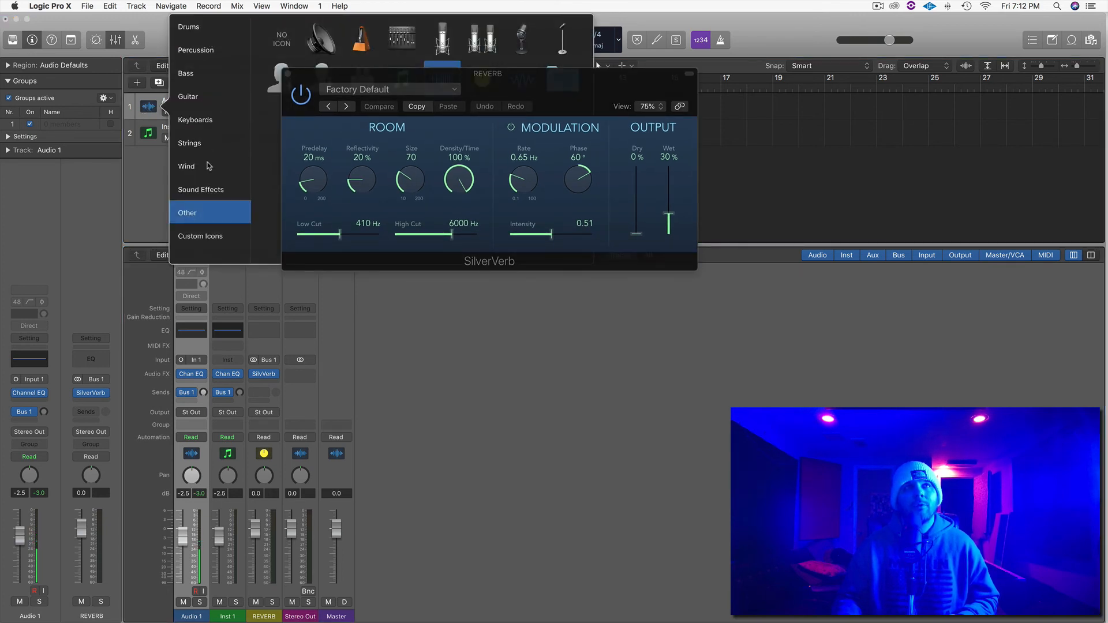
{"action": "left_click", "coordinate": [169, 107]}
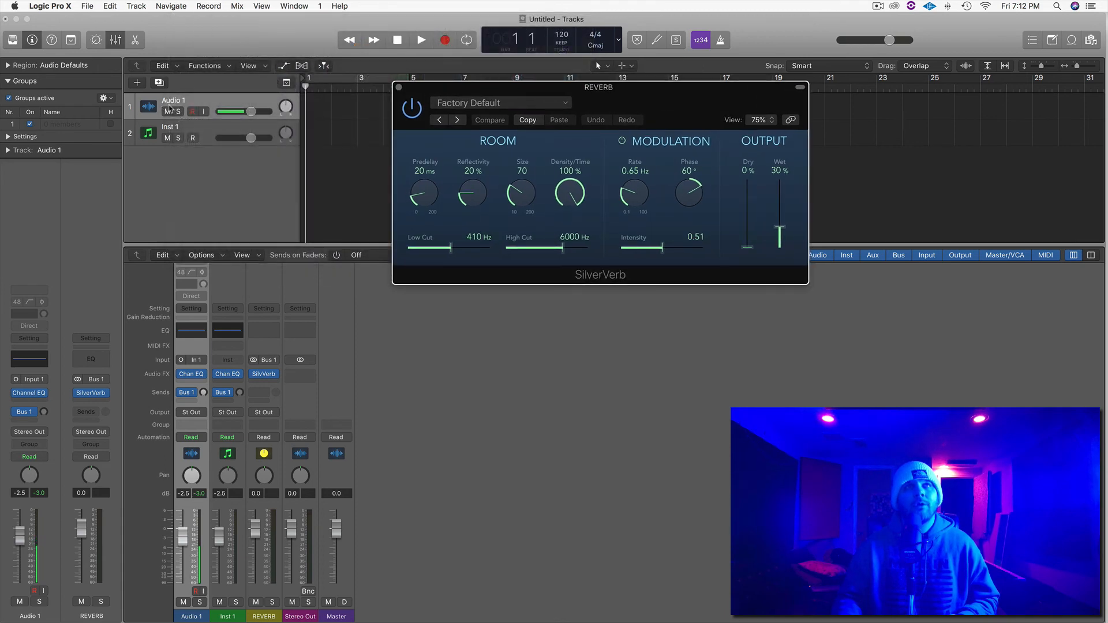
{"action": "left_click", "coordinate": [144, 110]}
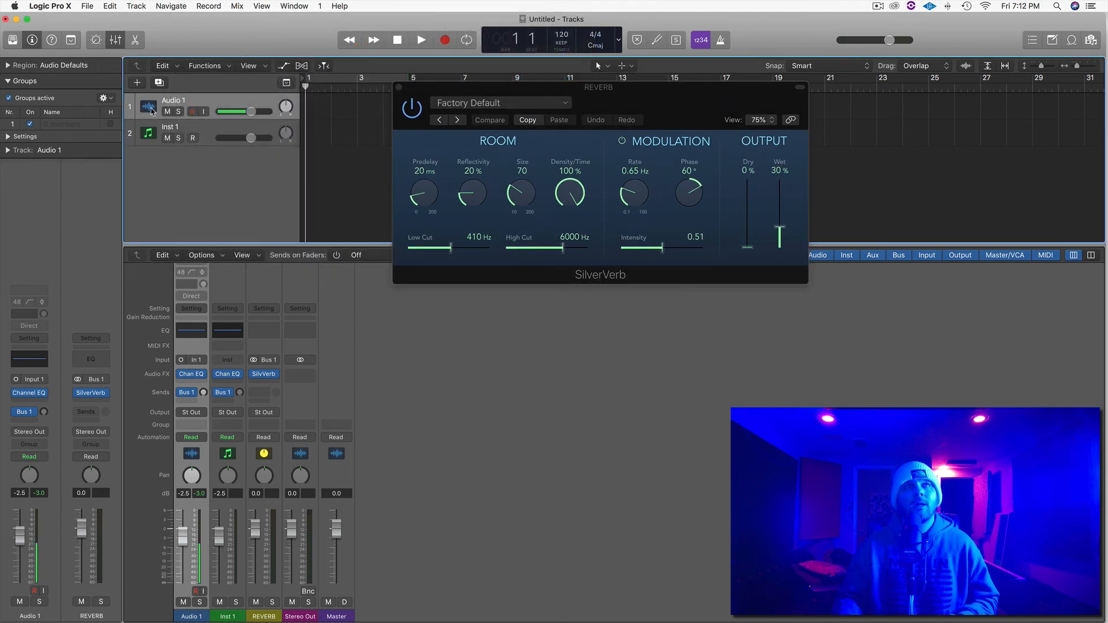
Change the Audio 1 track's icon to the person silhouette and show the mixer again.
{"action": "key", "text": "b"}
{"action": "left_click", "coordinate": [152, 111]}
{"action": "left_click", "coordinate": [274, 84]}
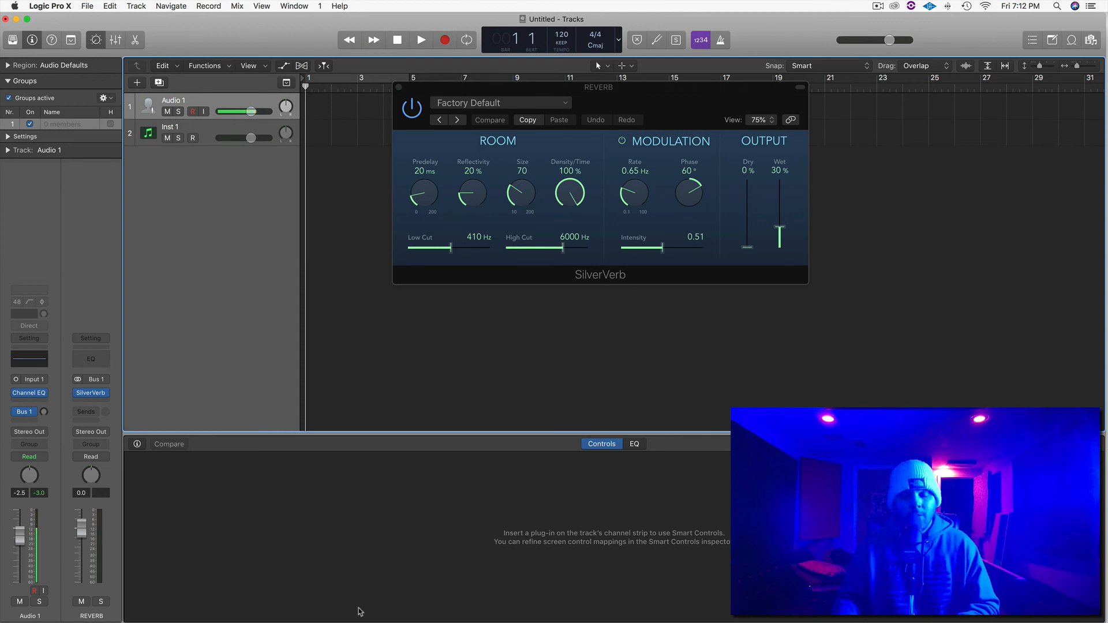
{"action": "key", "text": "x"}
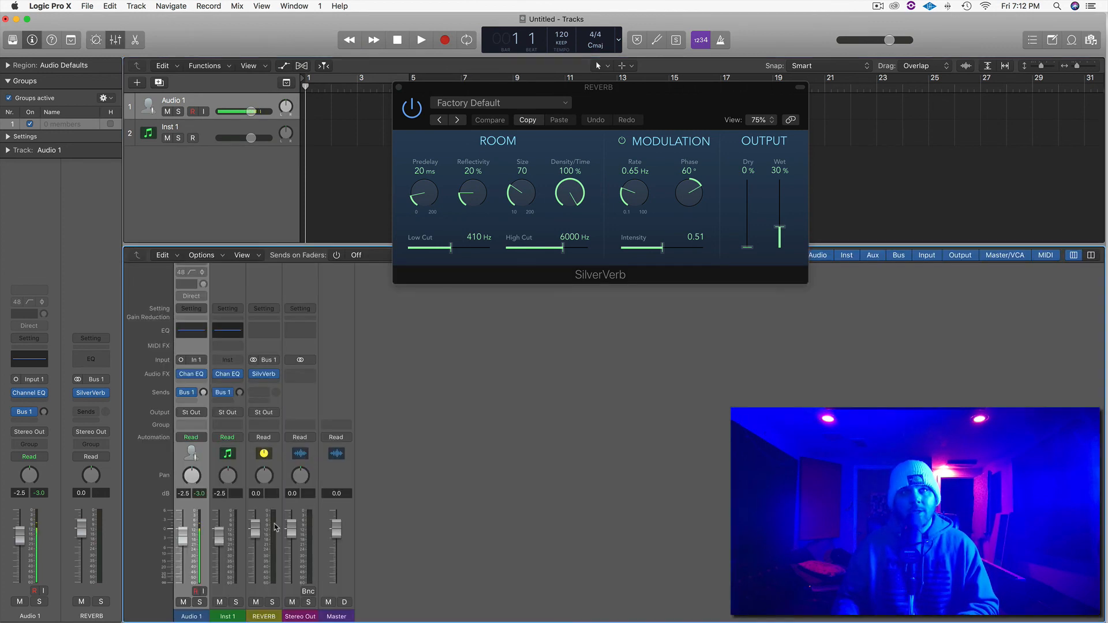